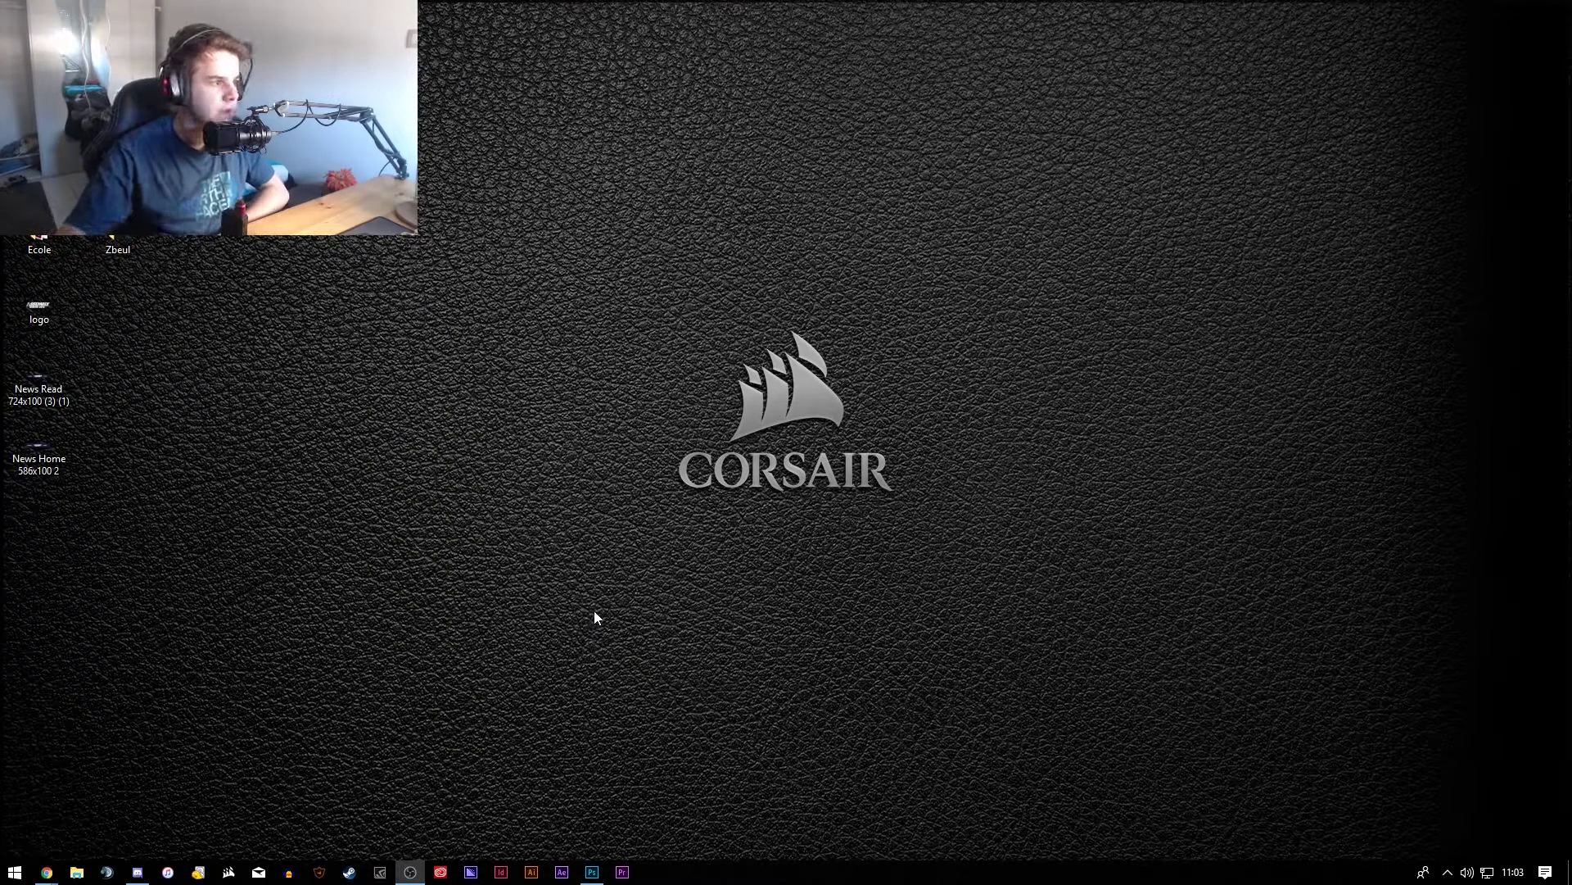
Switch to the portfolio page in Chrome and examine the enlarged "MERCI" YouTube banner and its title styling.
mouse_move(47, 871)
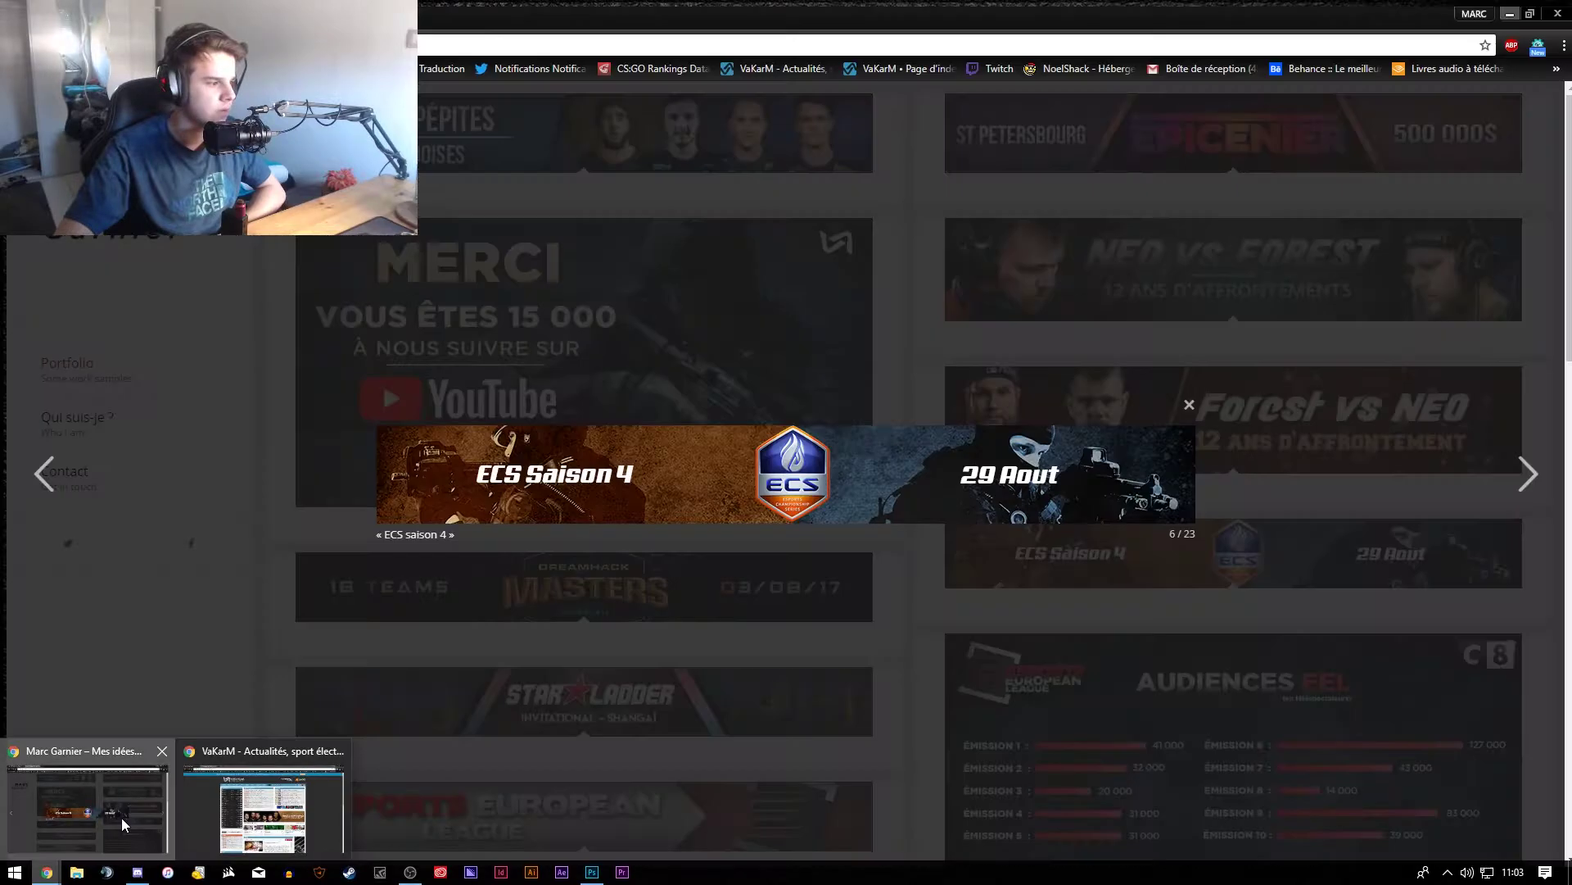
click(121, 817)
click(293, 656)
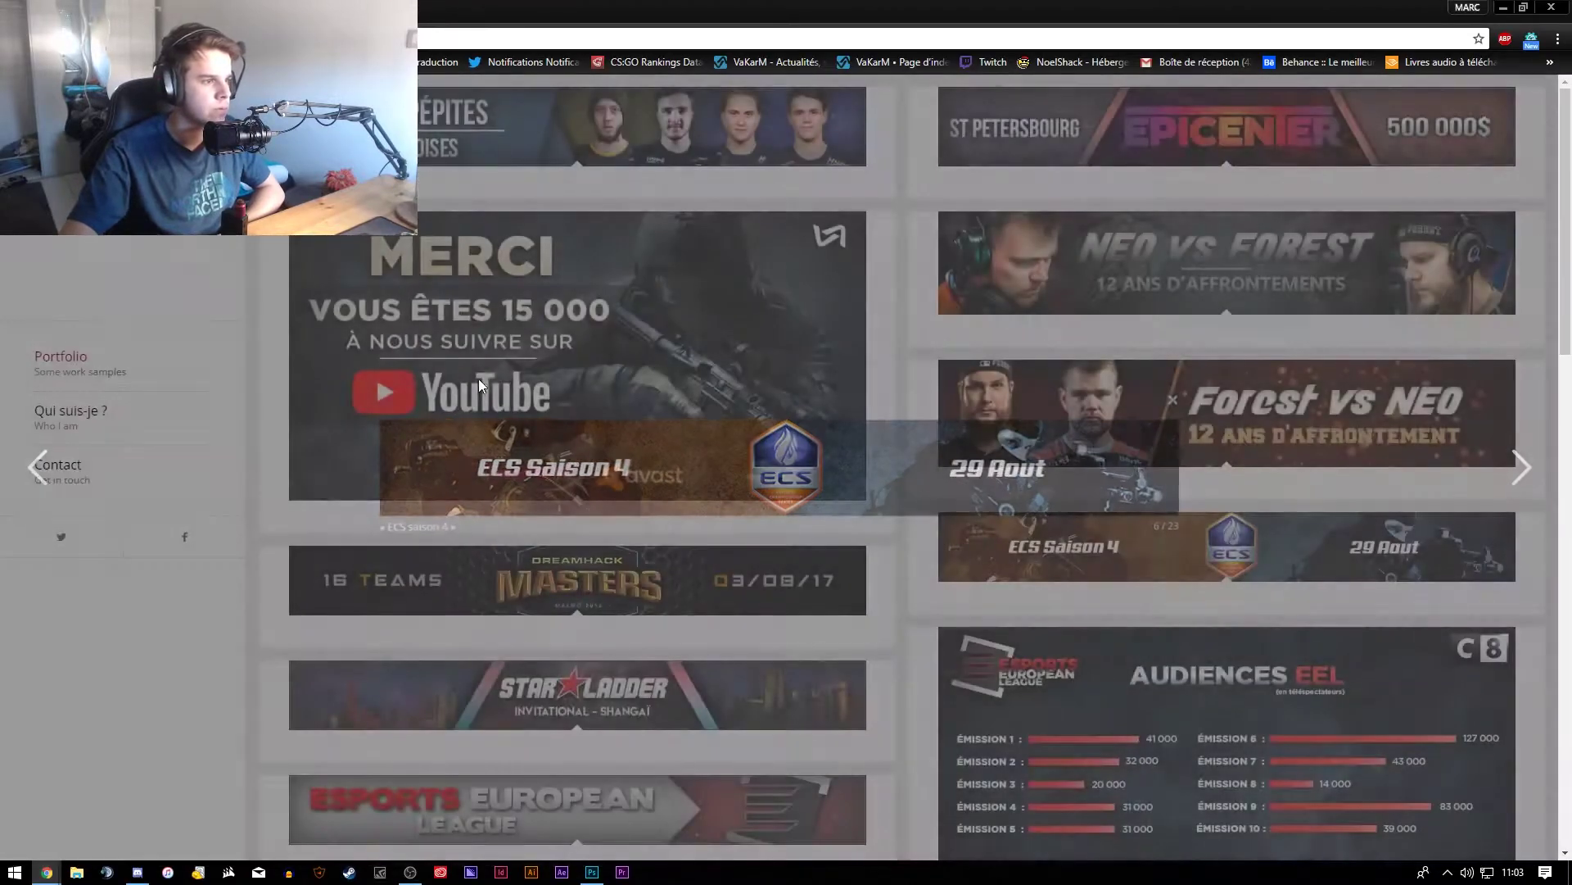
click(584, 243)
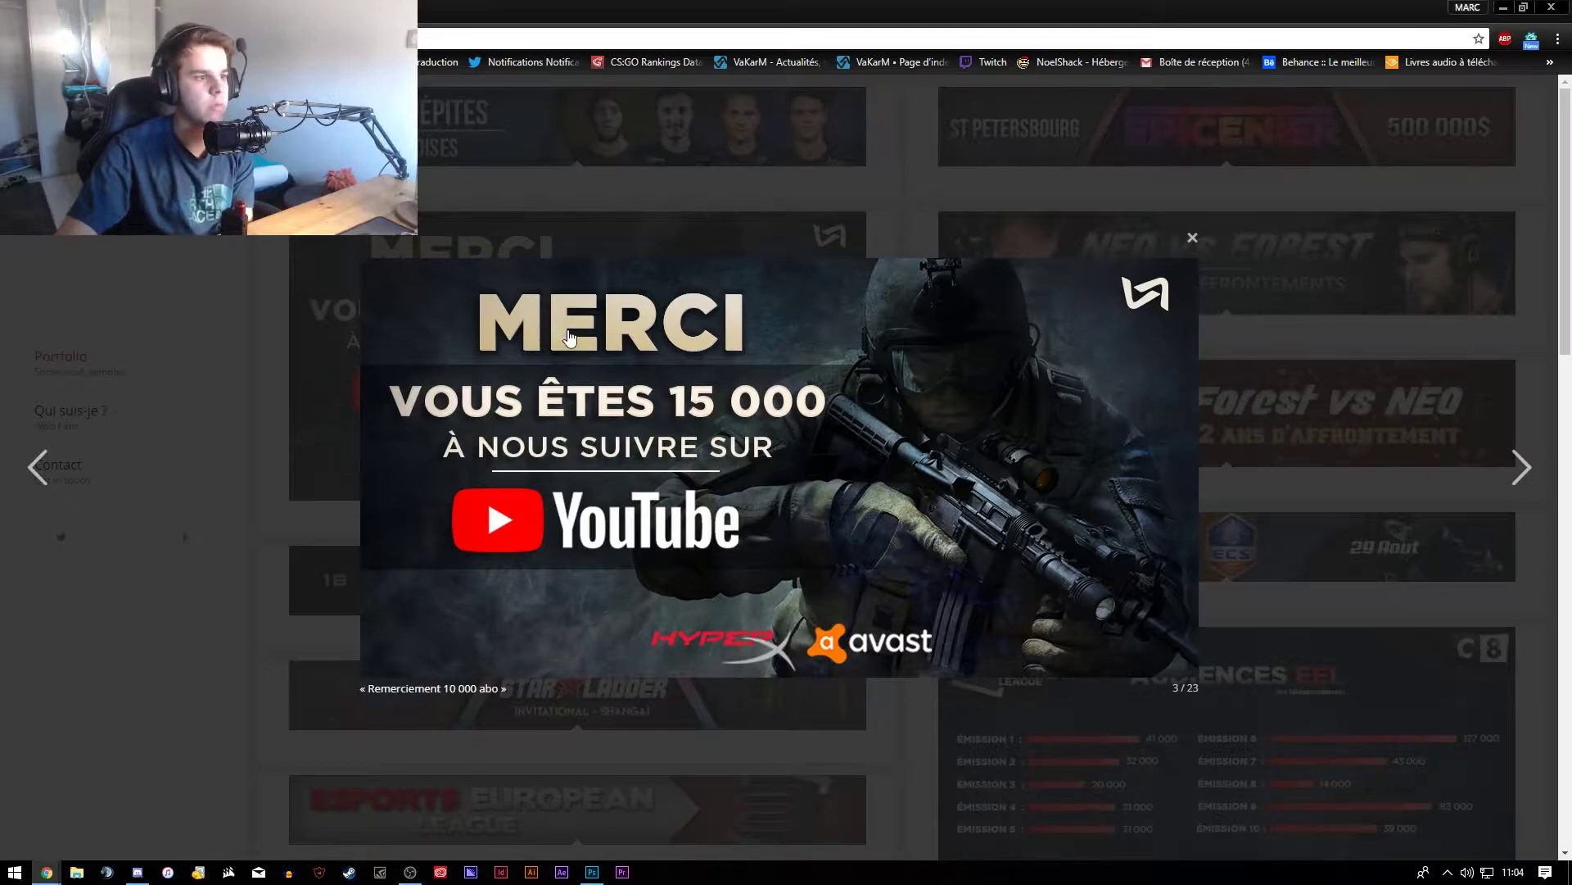
click(1250, 384)
click(844, 405)
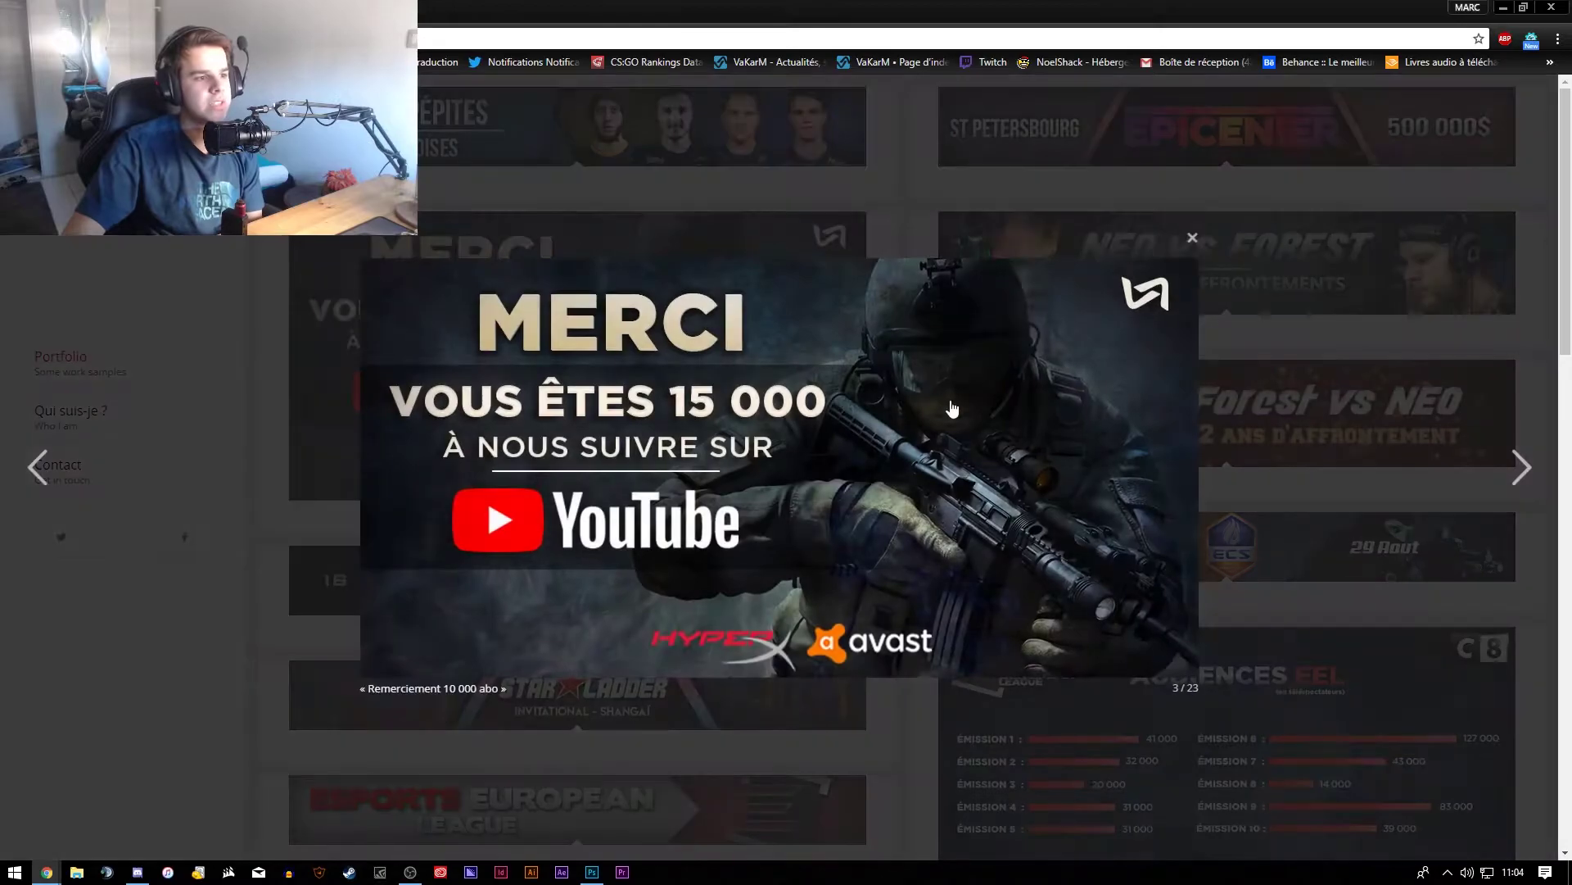
click(1340, 455)
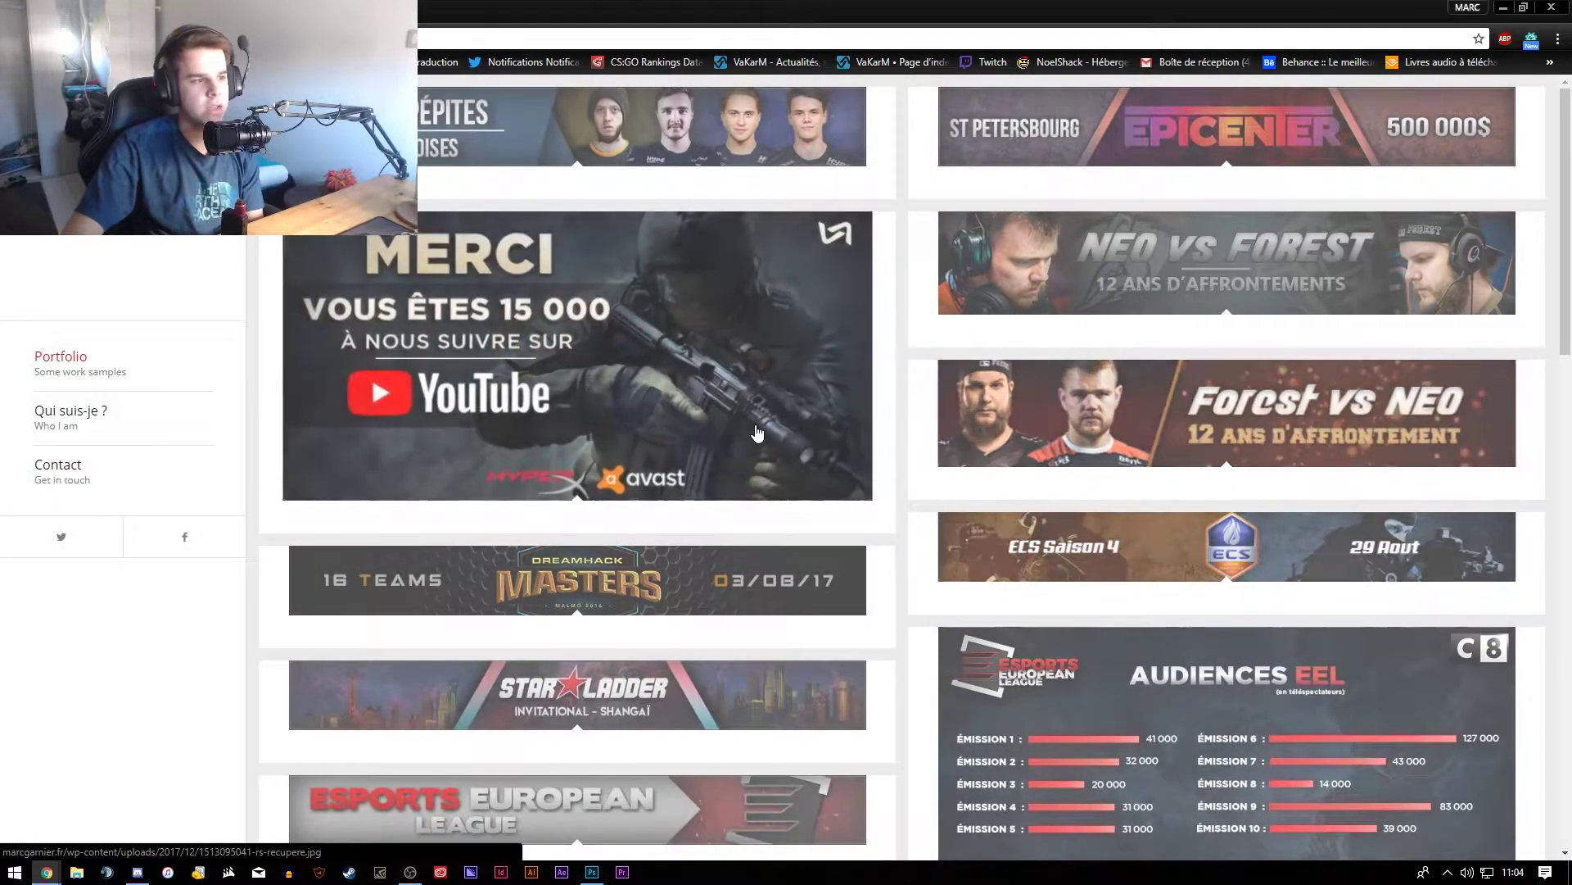
click(758, 433)
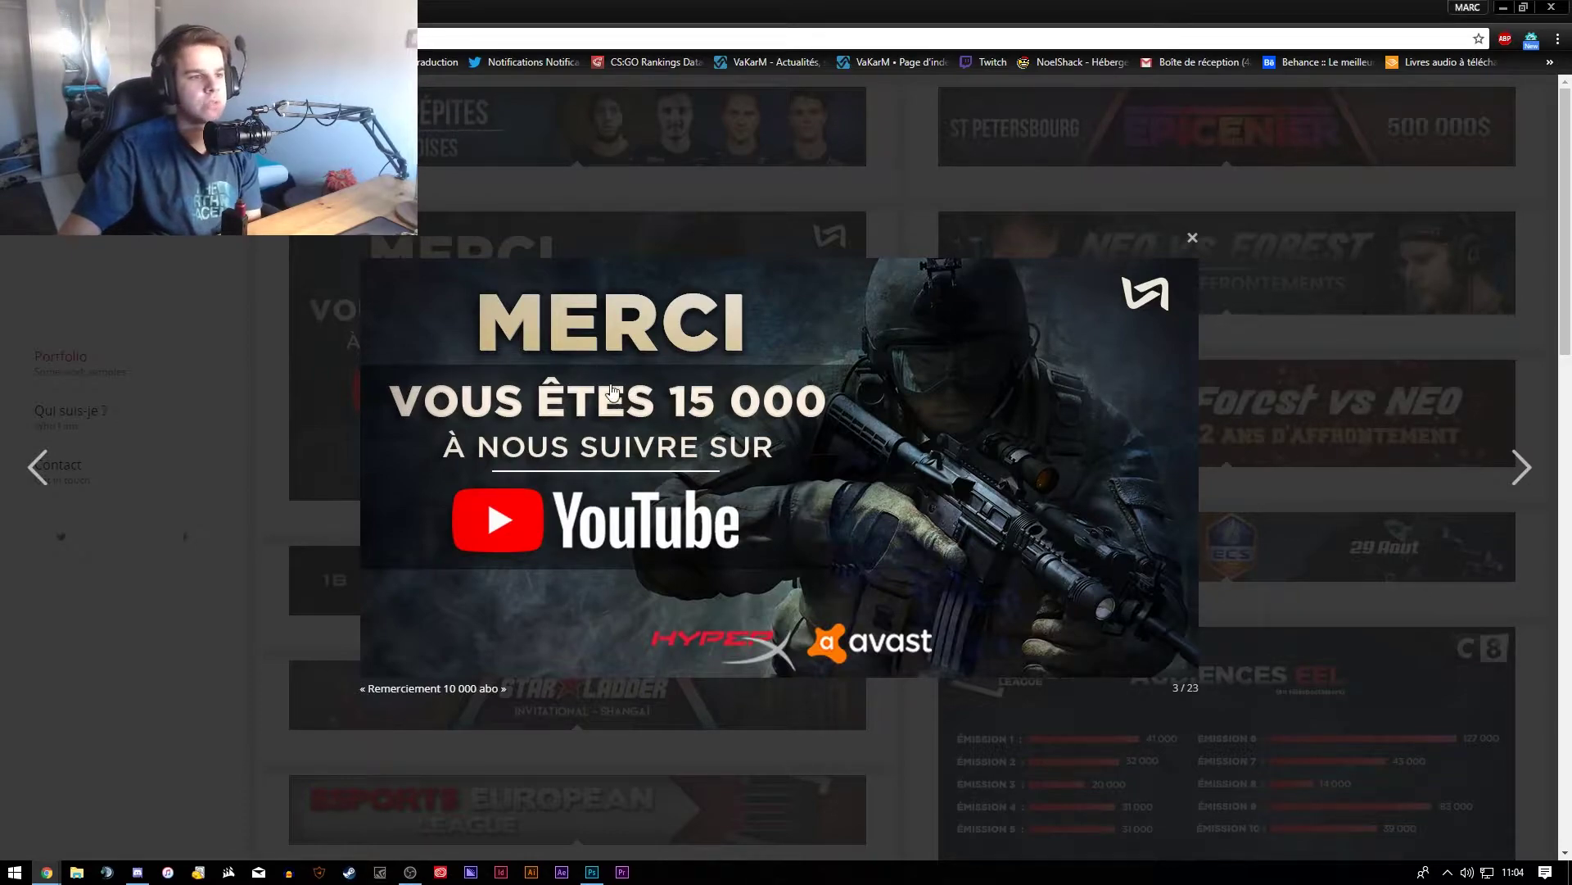
Examine the enlarged "ECS Saison 4" banner in the portfolio, then close it and minimize the browser.
click(1254, 571)
click(1255, 572)
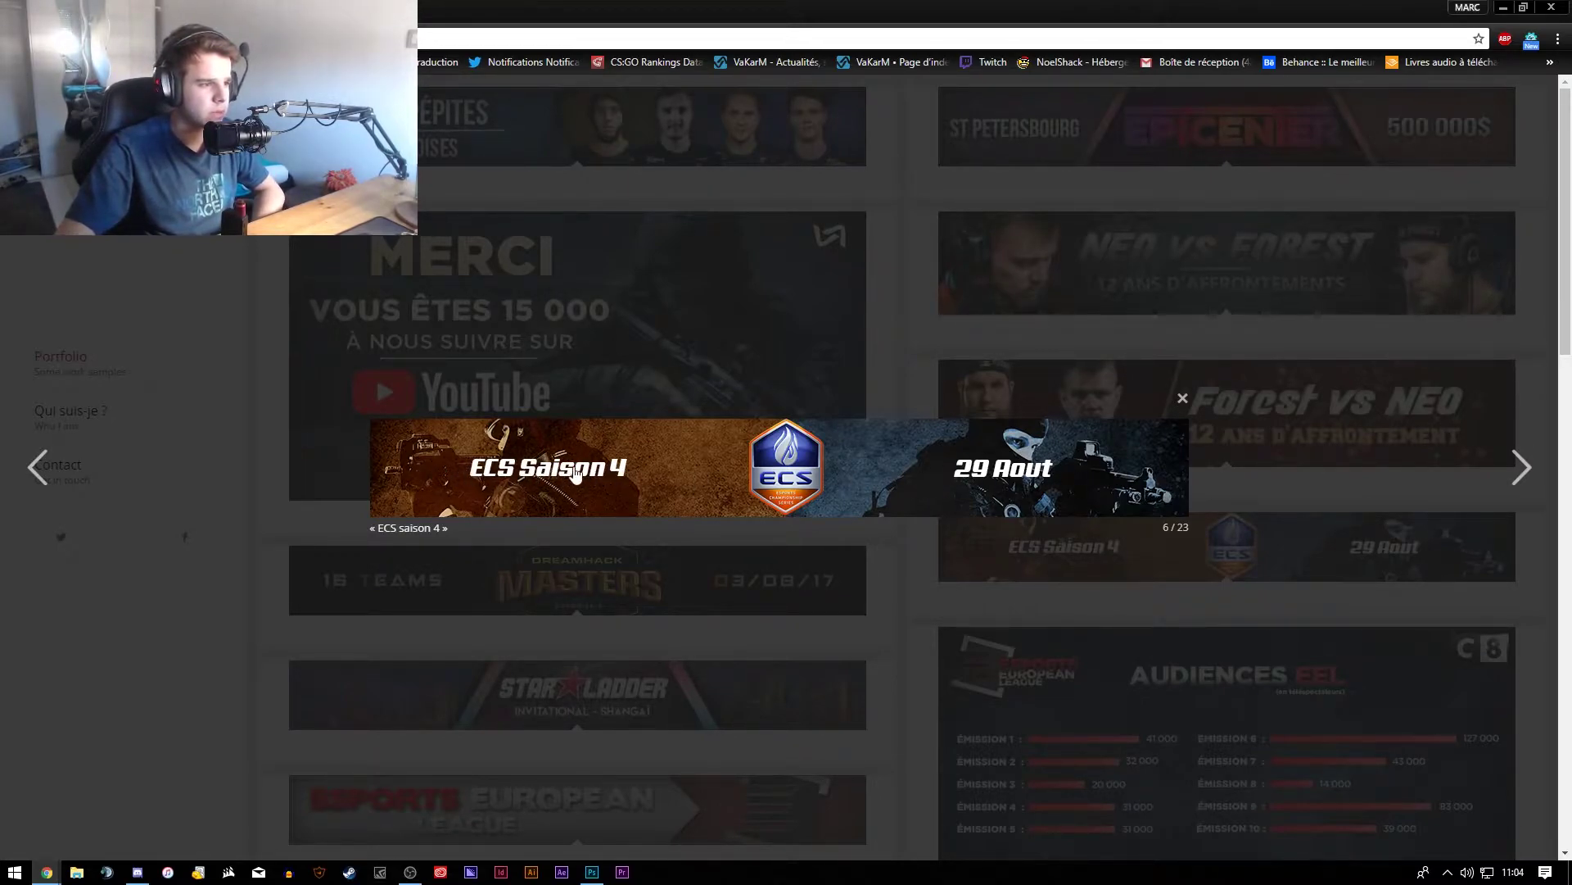
click(918, 570)
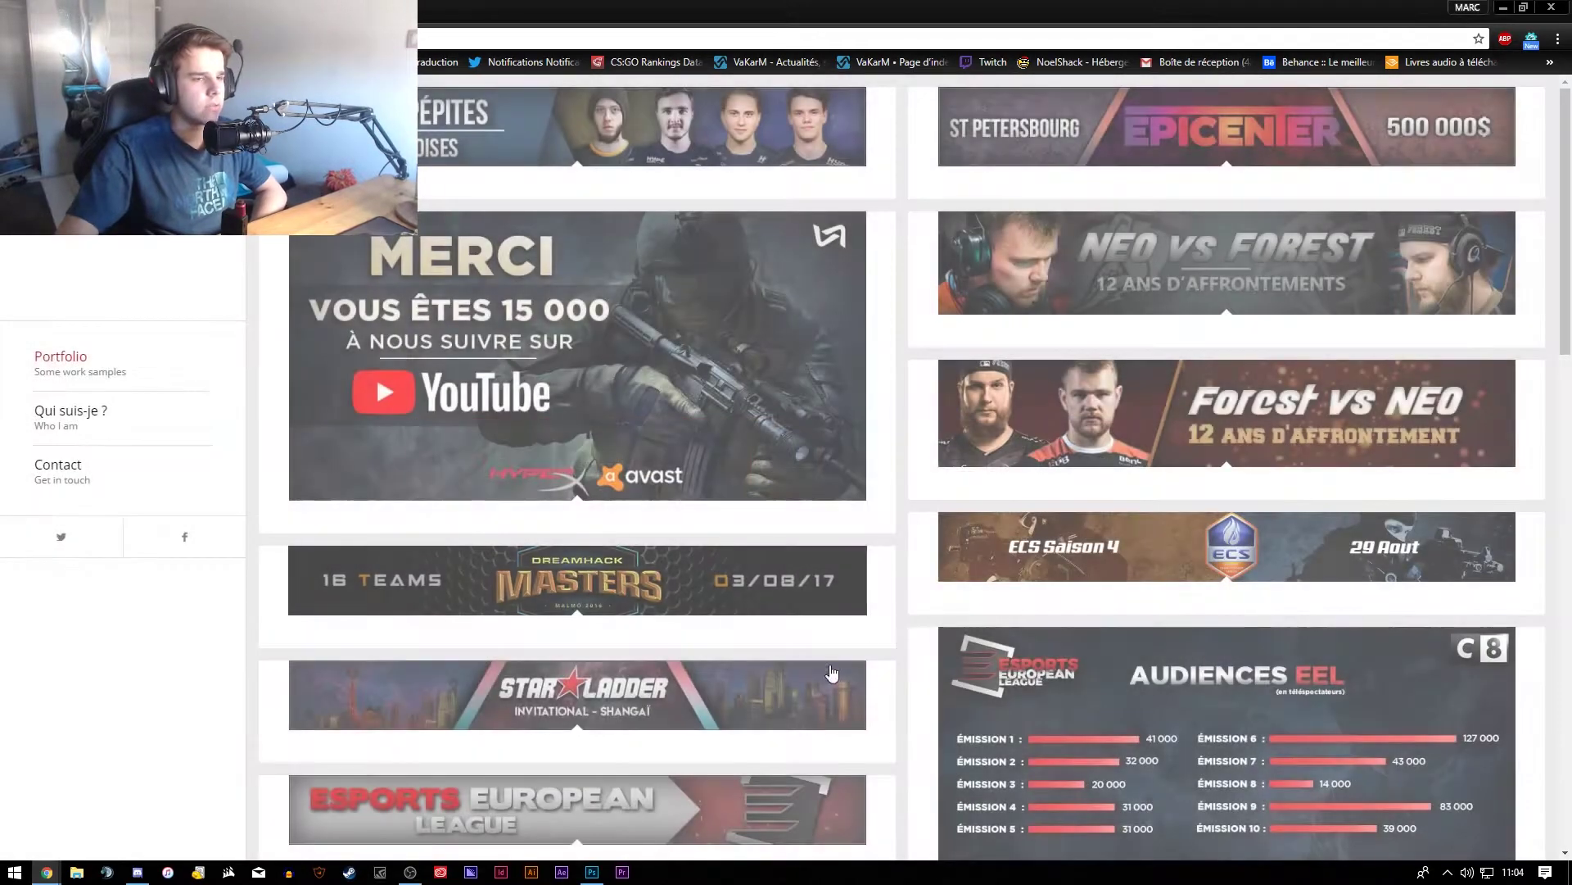
click(1505, 8)
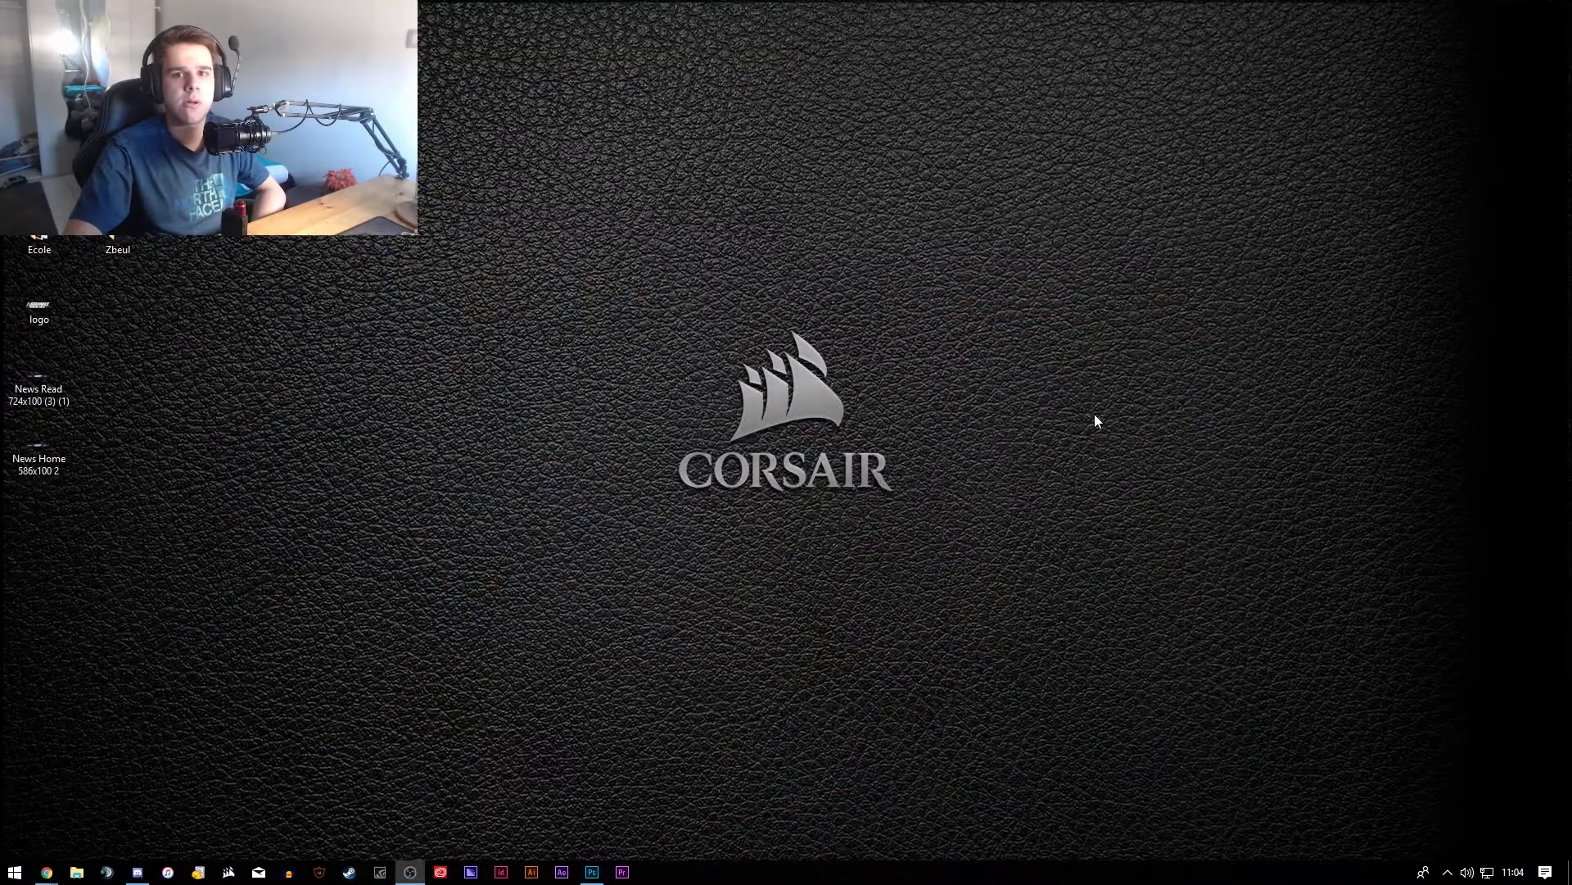
Switch to Photoshop and add a white text layer reading "TUTO" over the mountain lake image.
click(591, 870)
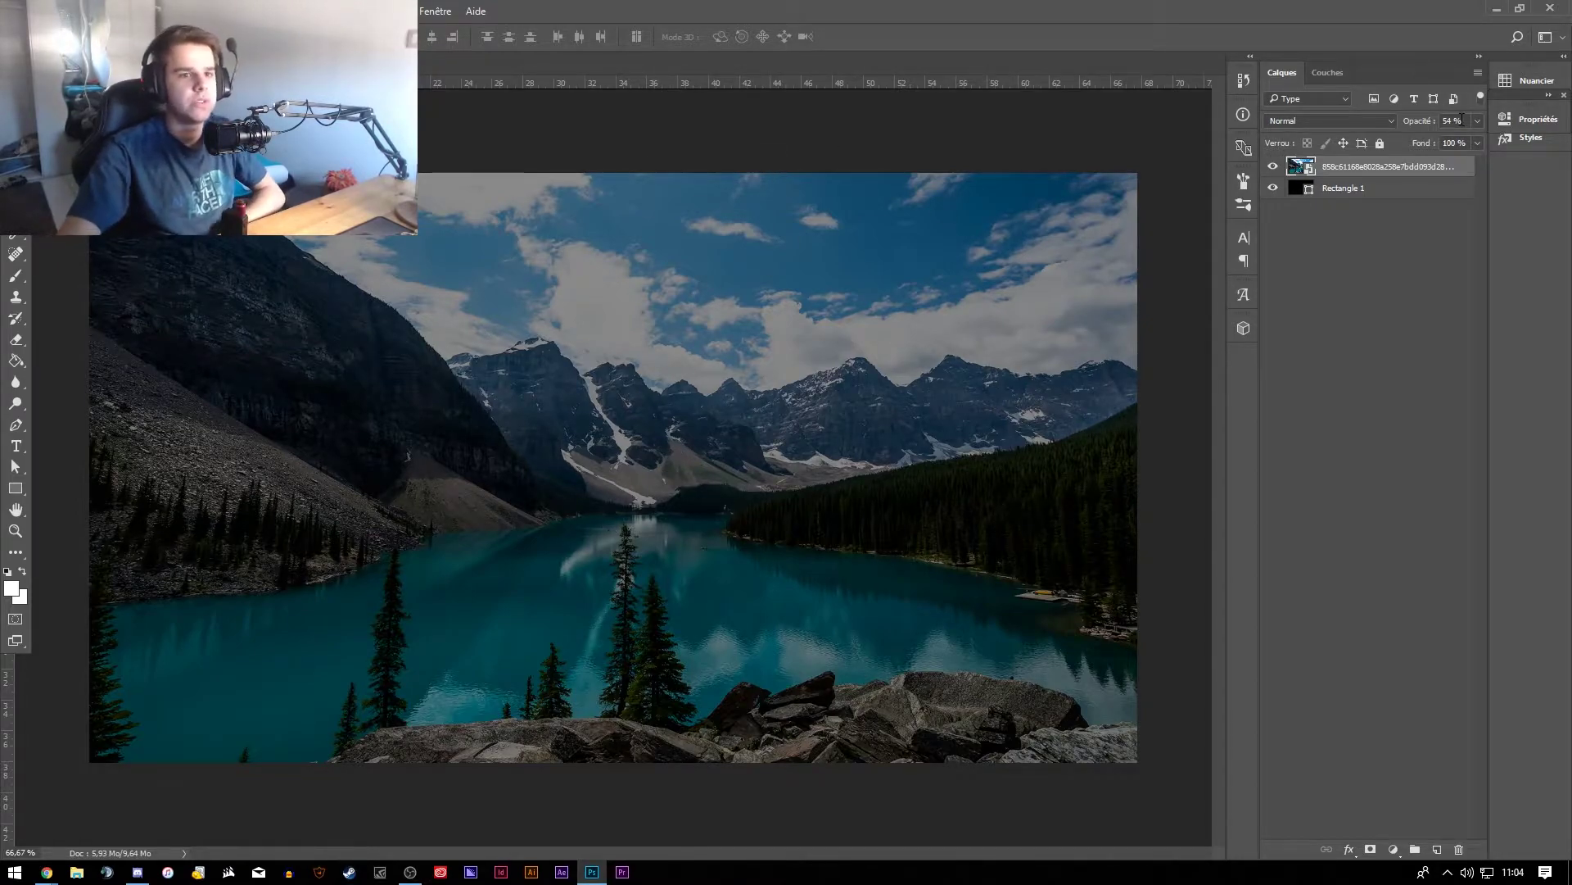
click(1406, 300)
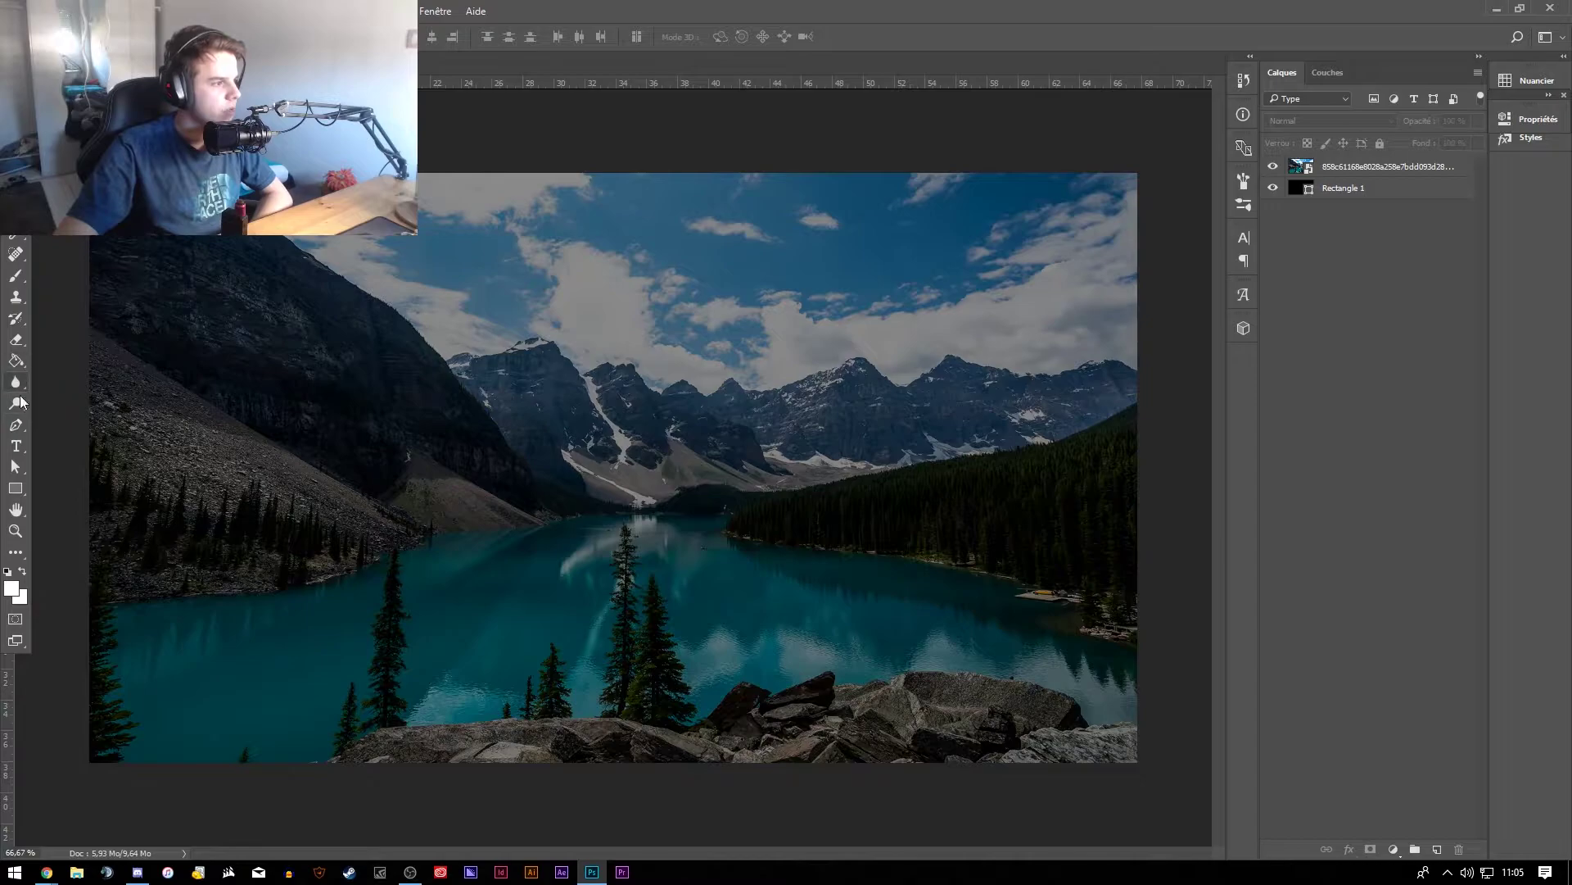
click(15, 445)
click(427, 400)
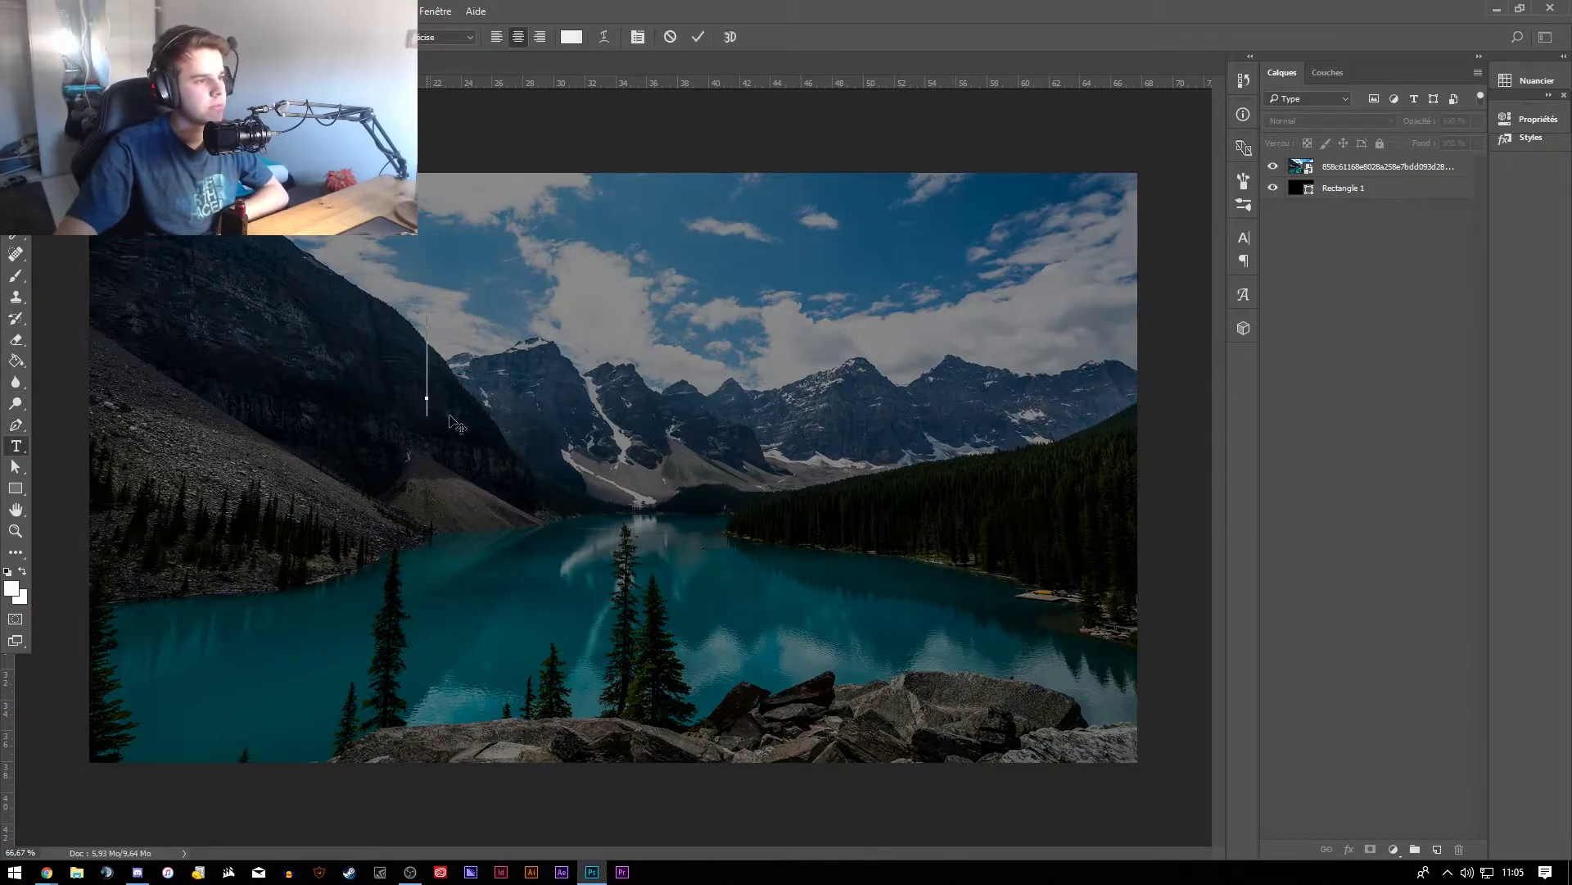
text(TUTO)
click(695, 41)
Move the TUTO text towards the middle of the image and enlarge it with a free transform.
key(v)
drag(465, 366, 611, 443)
key(ctrl+t)
drag(721, 385, 831, 348)
drag(720, 415, 760, 445)
click(742, 36)
Select the TUTO text and look through the available fonts without choosing another one.
key(t)
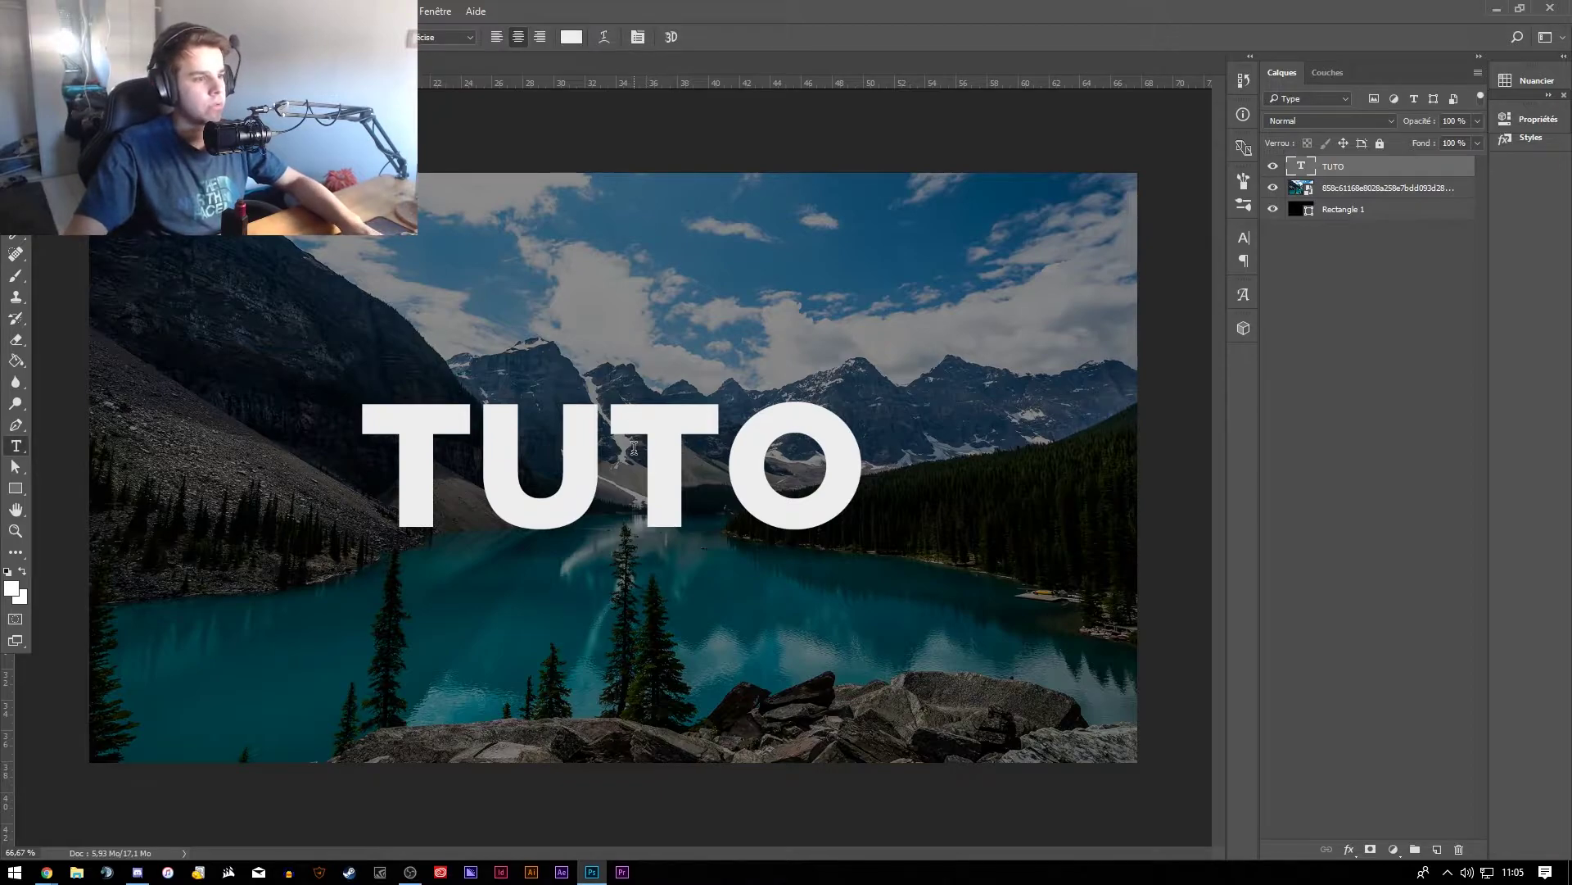
double_click(634, 448)
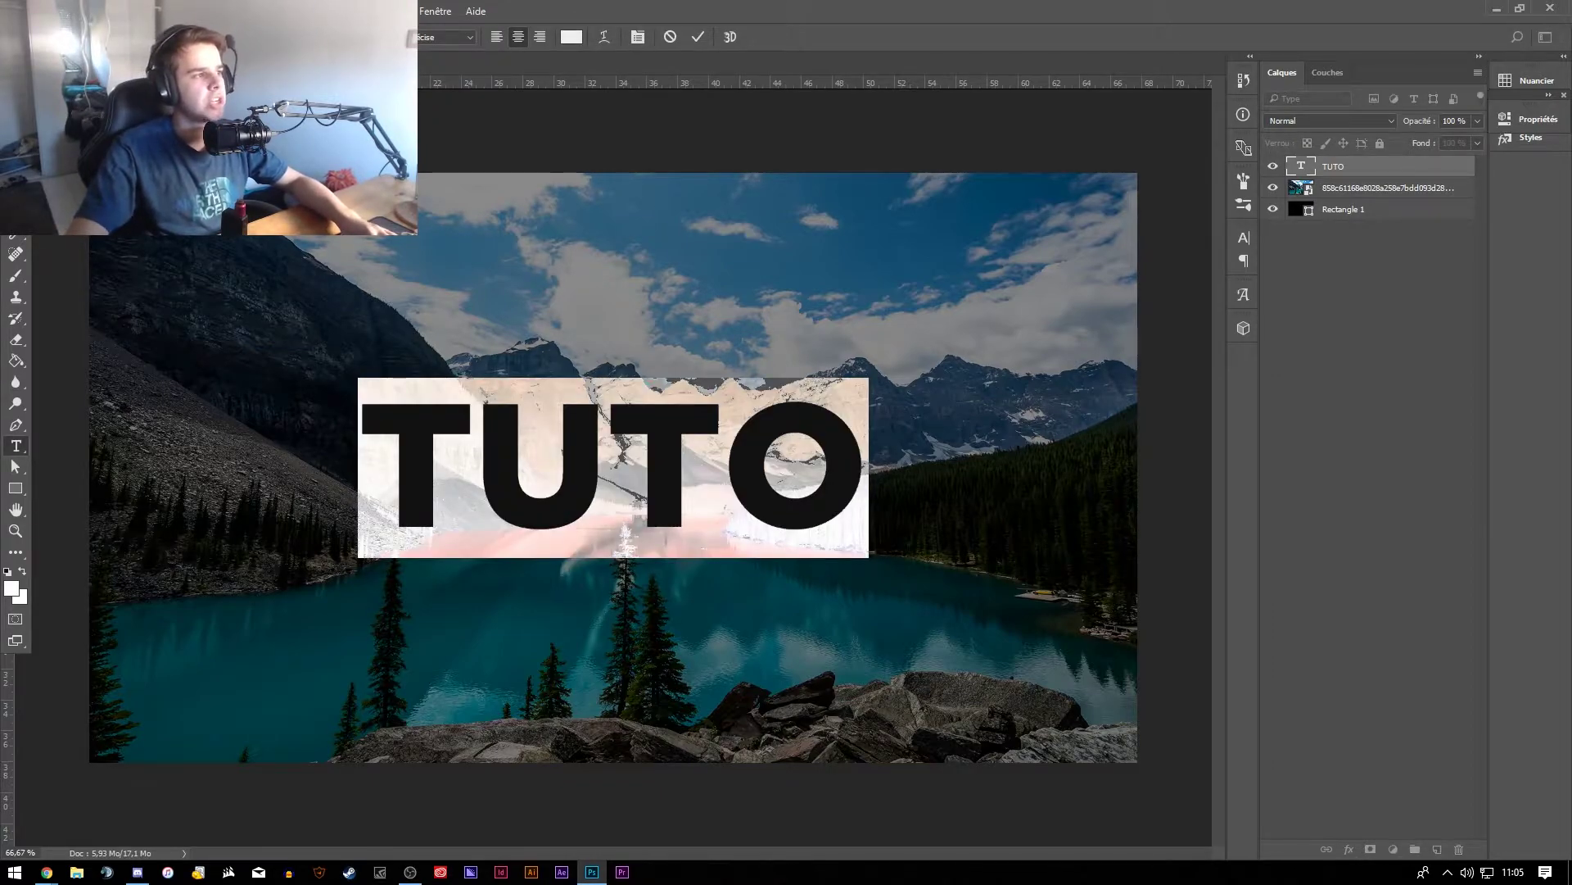
click(214, 37)
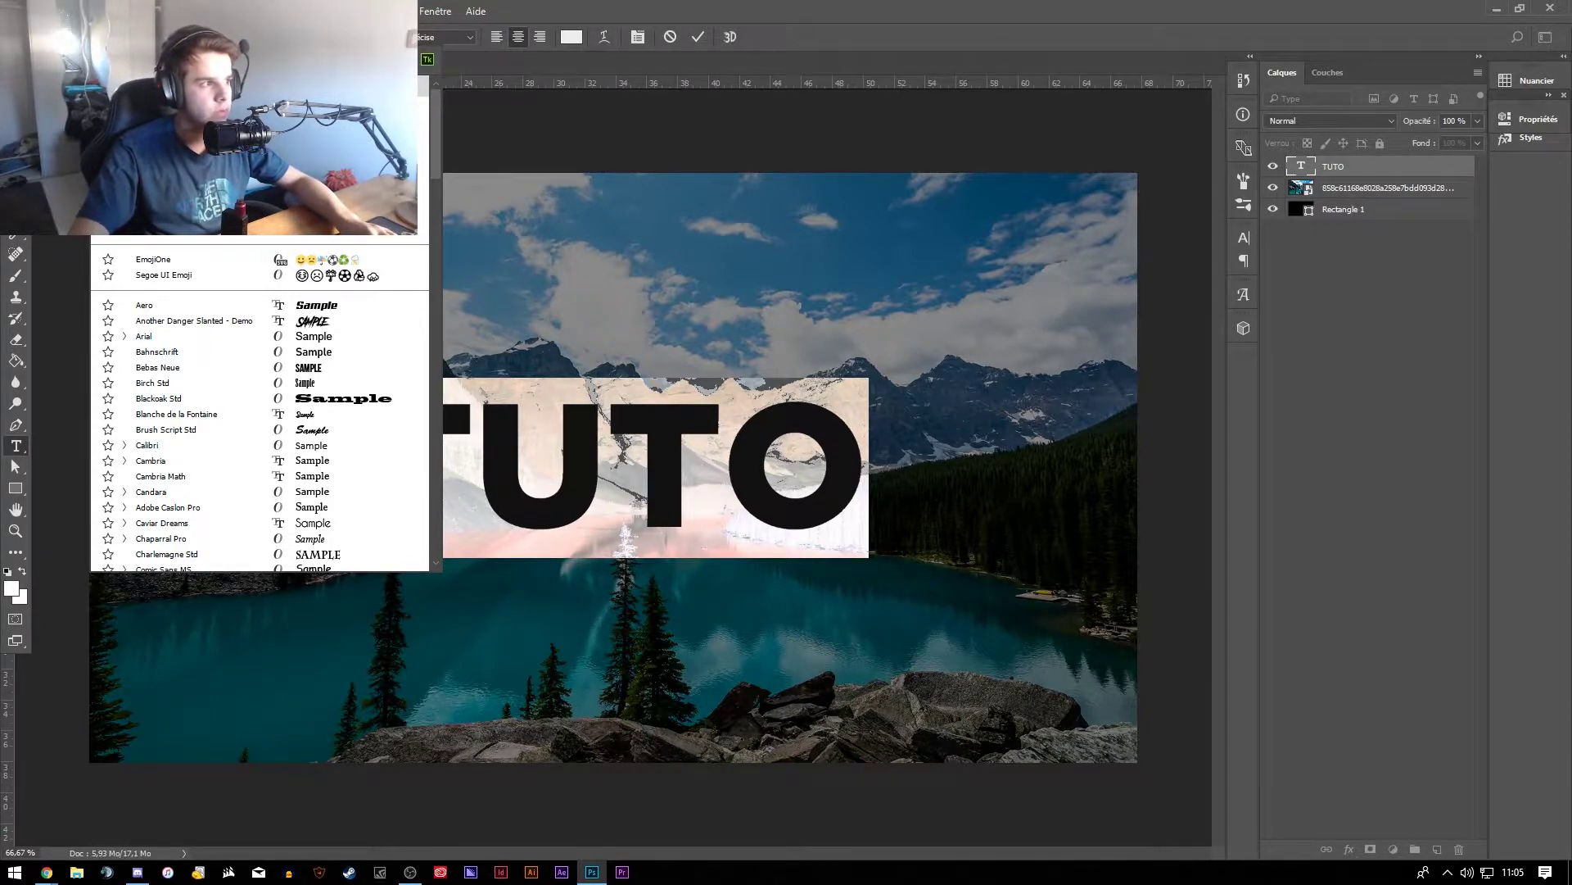
key(Escape)
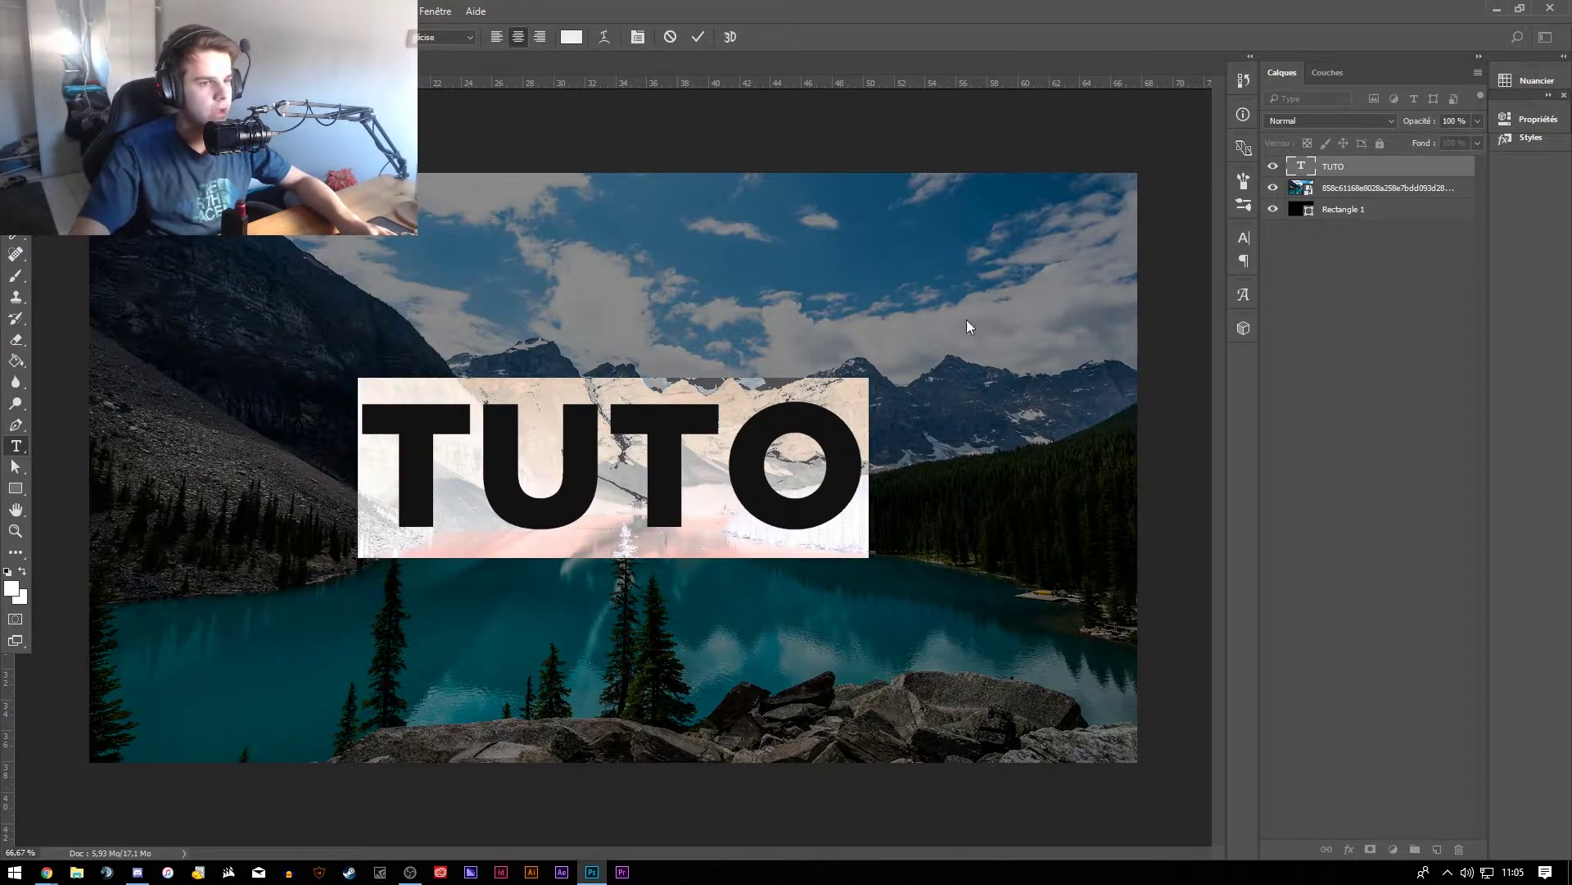
click(698, 37)
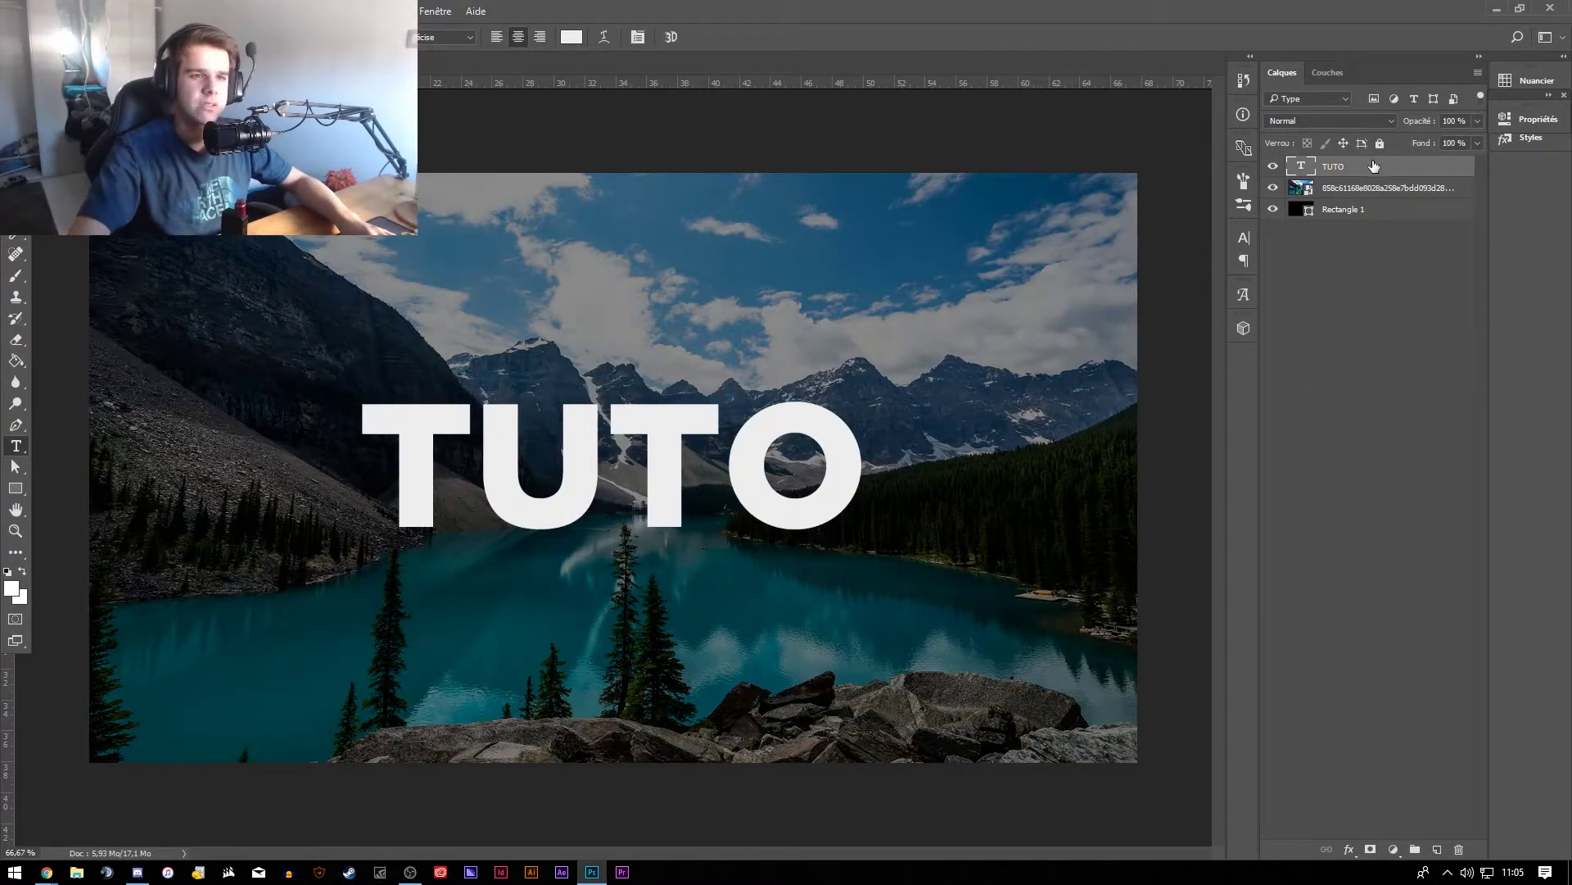
Add a drop shadow (Ombre portée) to the TUTO layer and compare the text with and without it.
double_click(1391, 174)
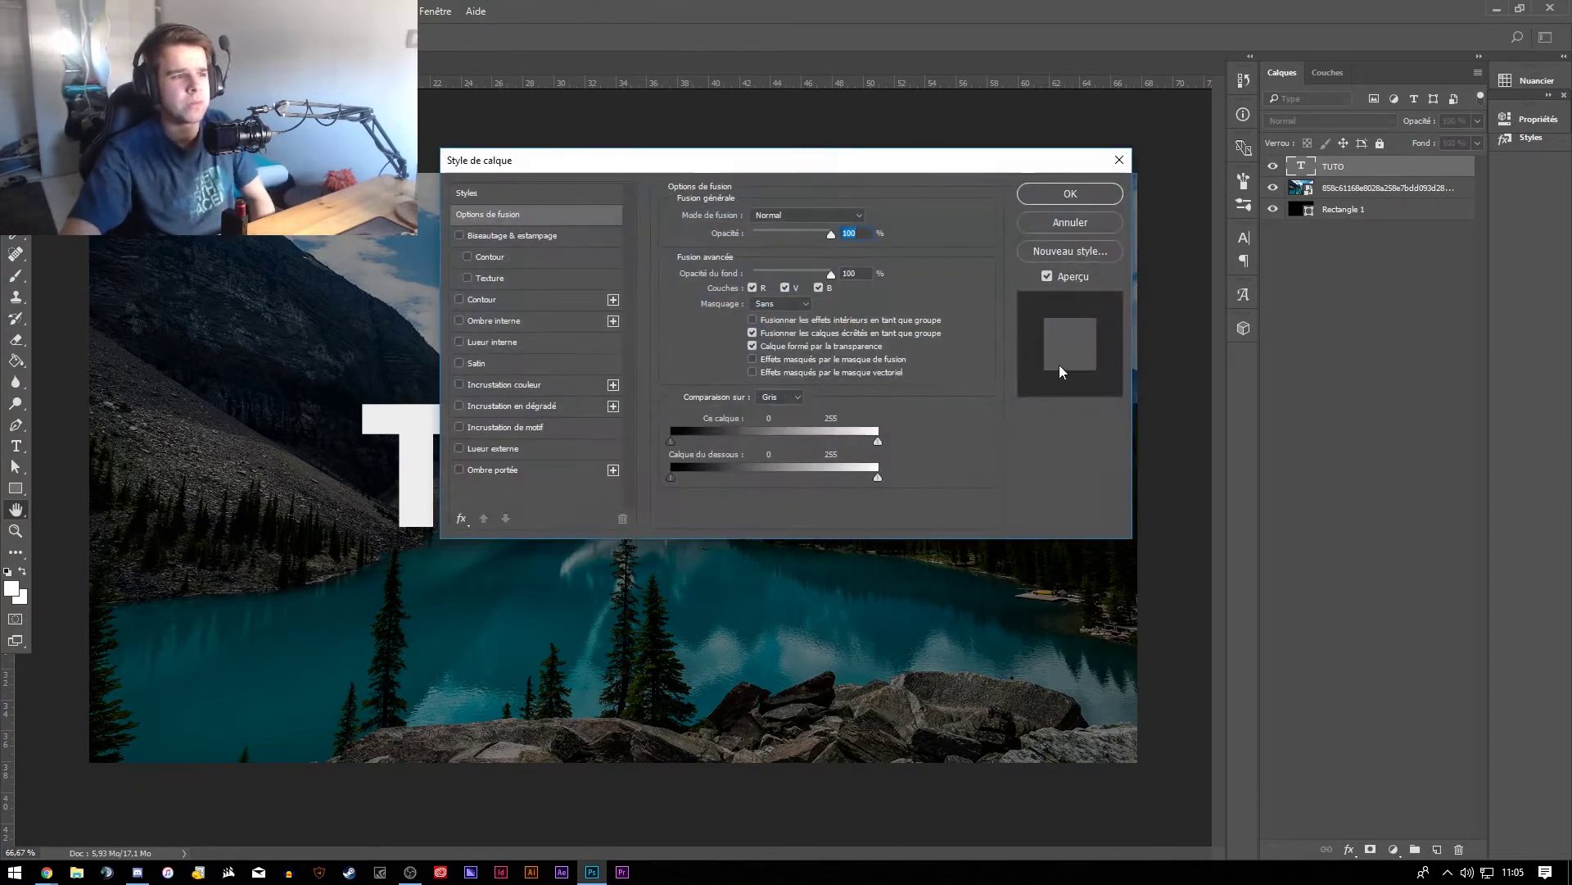
drag(608, 163, 1007, 240)
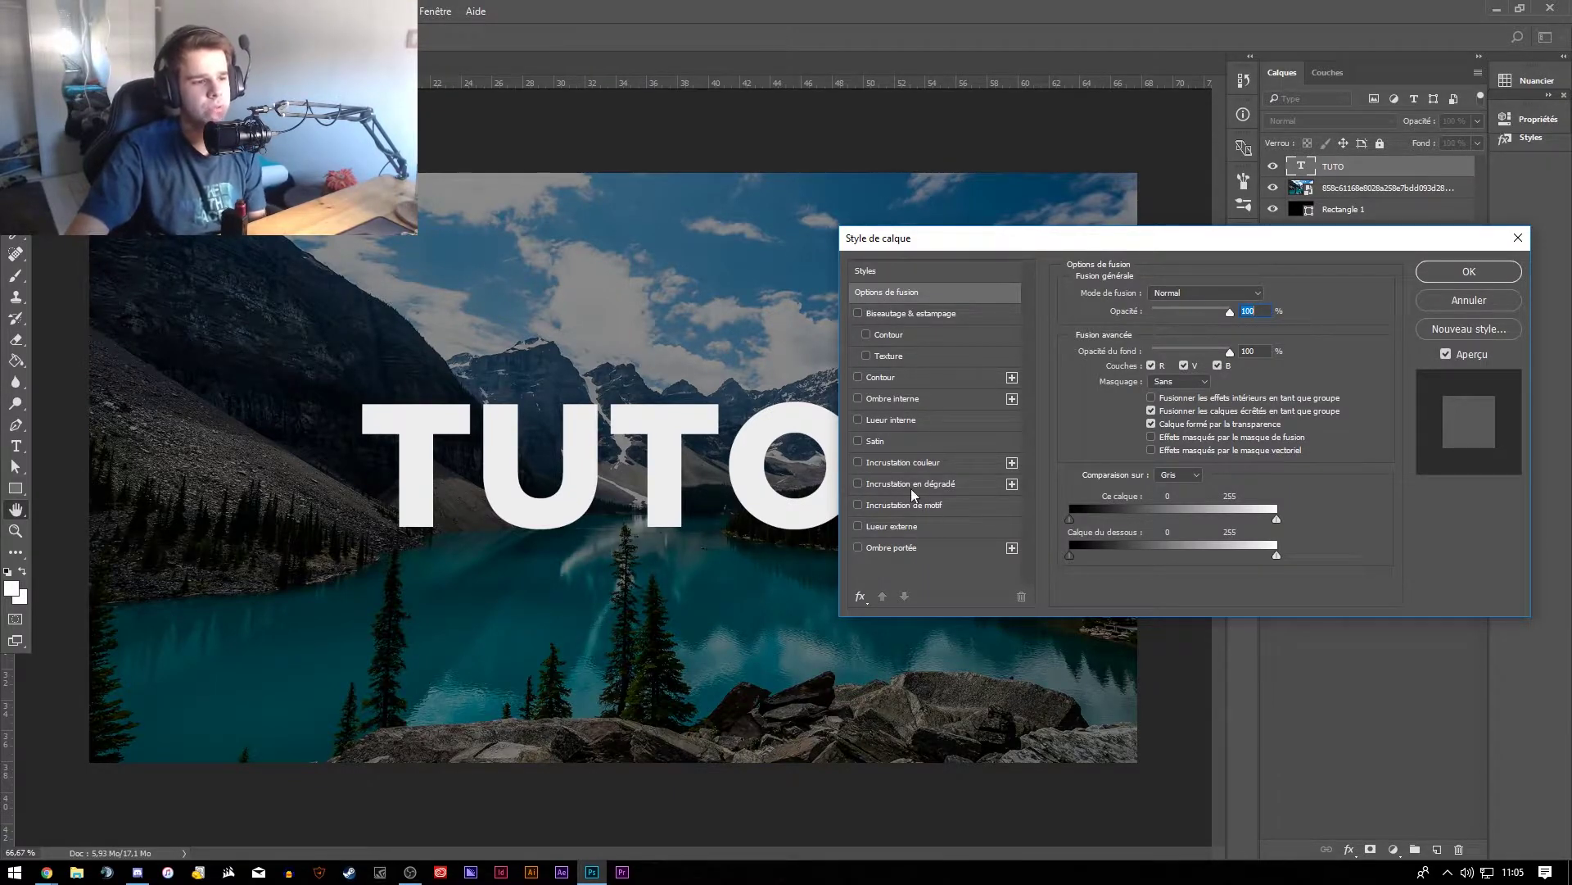
click(893, 549)
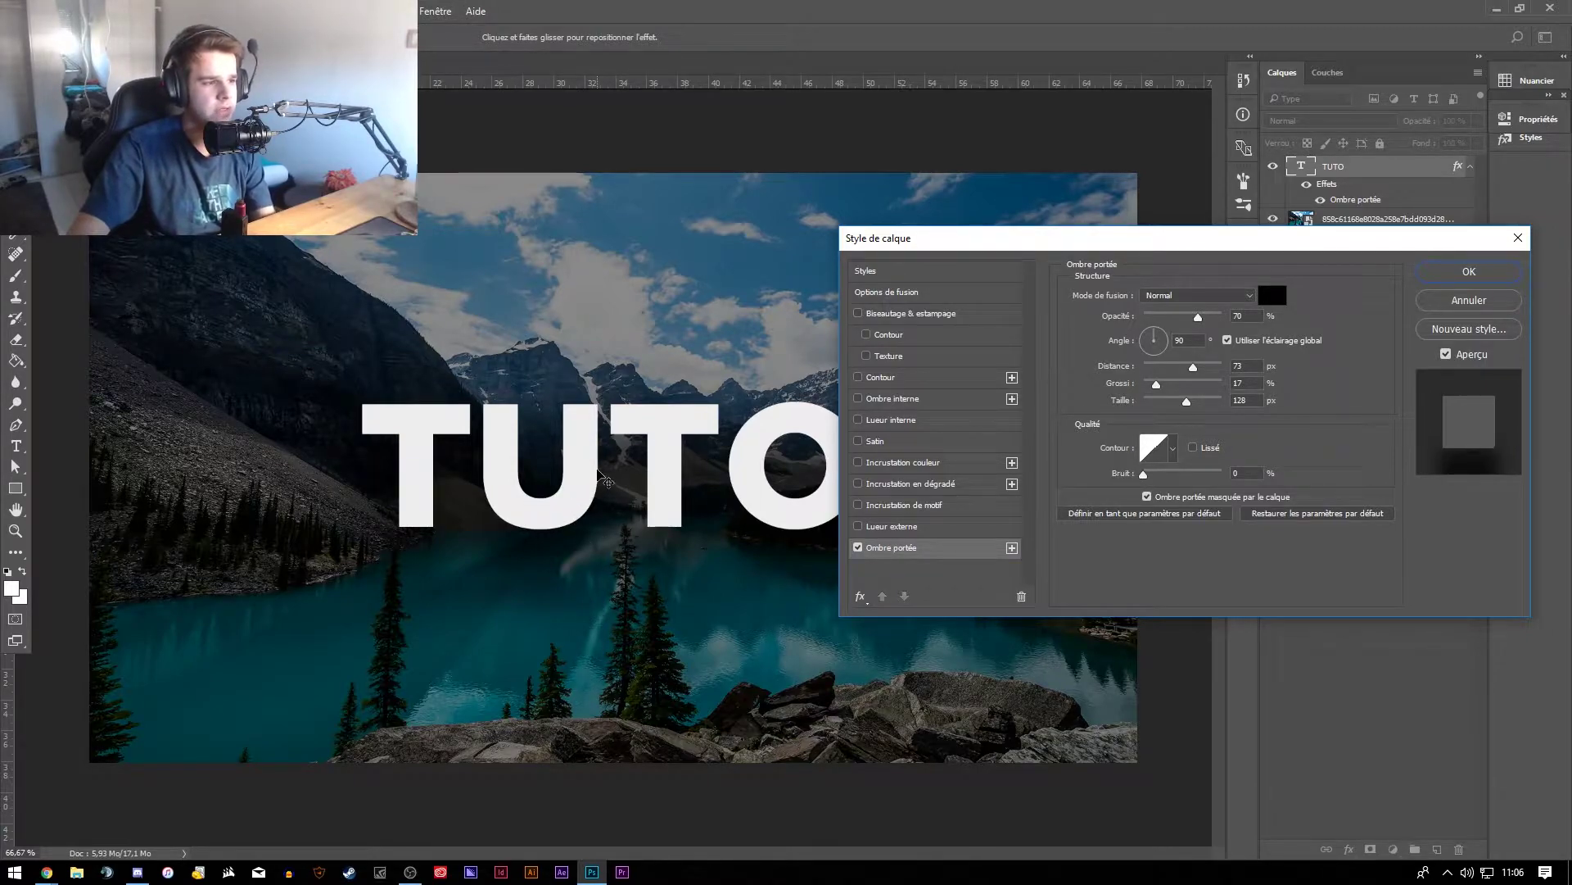
click(859, 547)
click(858, 548)
click(859, 547)
click(859, 547)
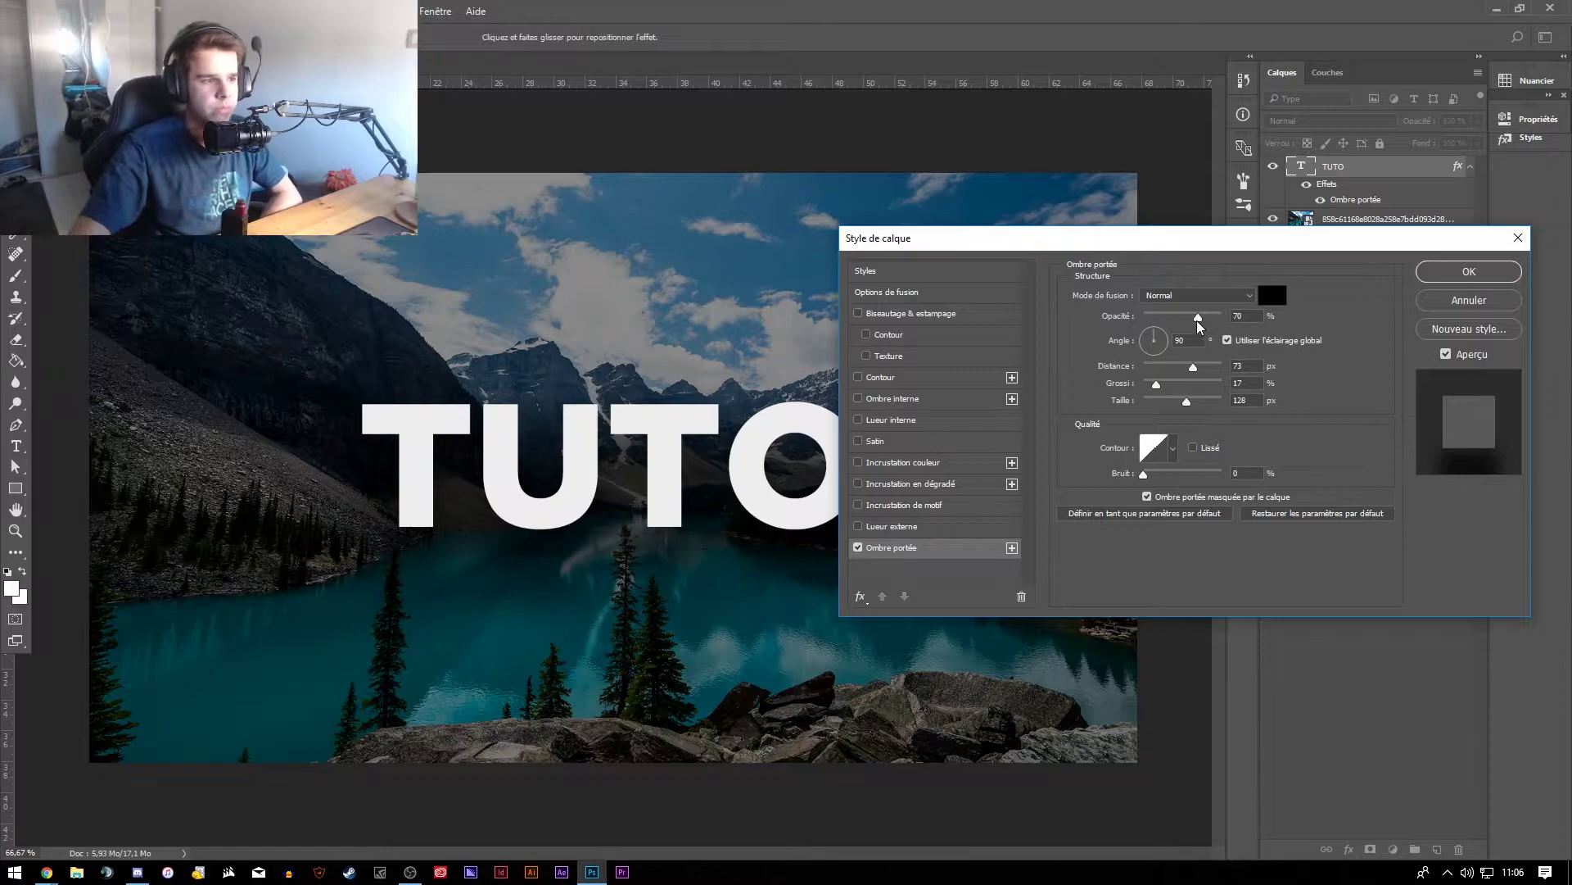
Set the drop shadow's opacity to 80 %, its distance to 12 px and its size to 49 px.
drag(1198, 317, 1202, 317)
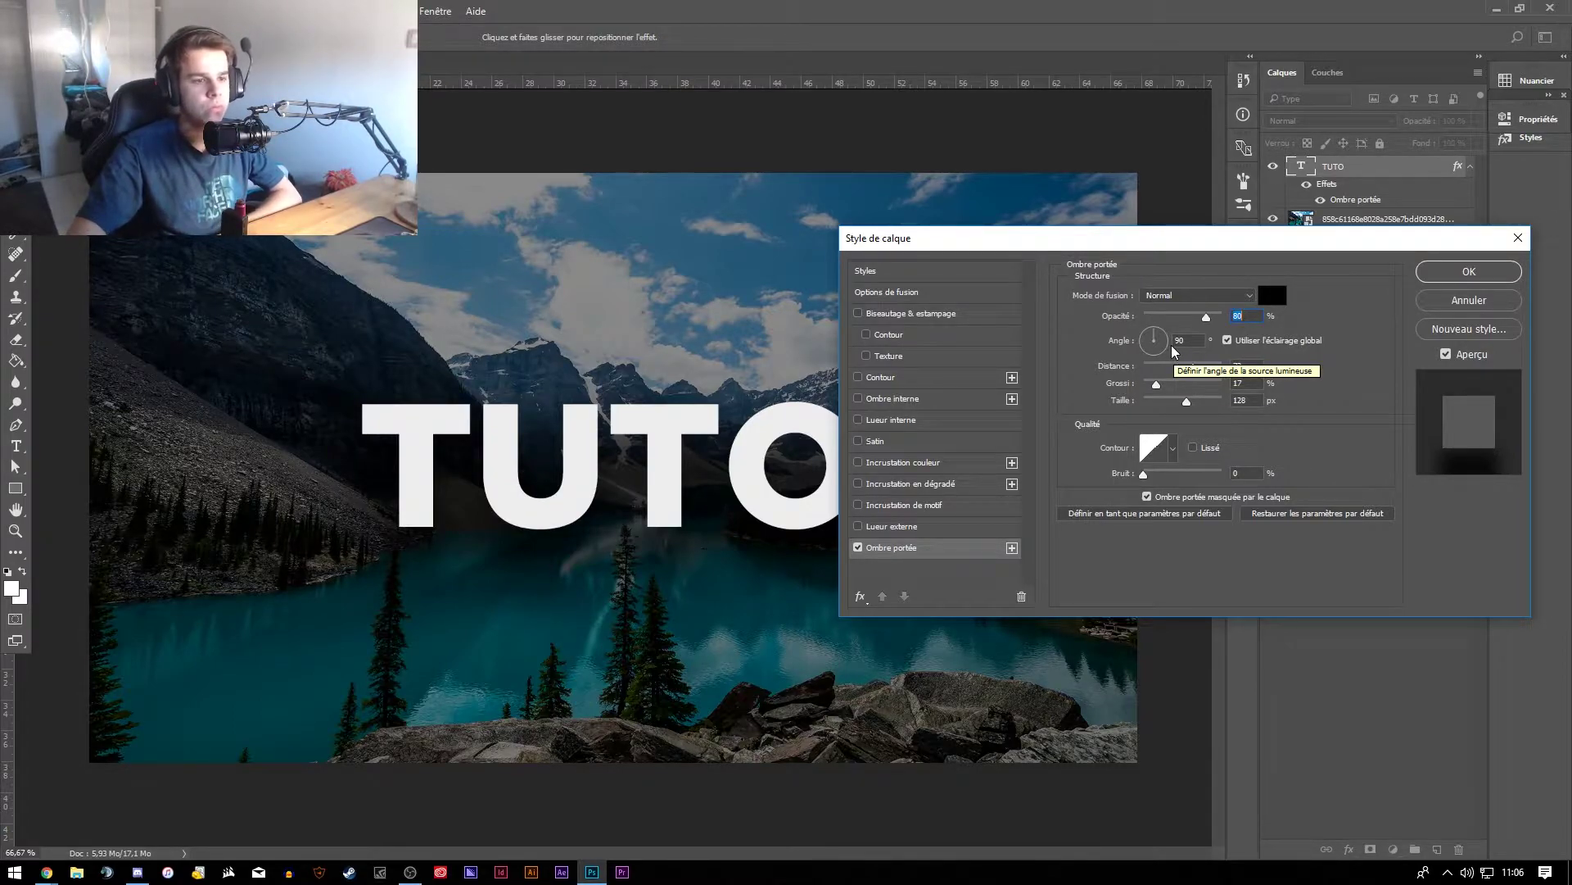
mouse_move(1205, 373)
mouse_down()
mouse_move(1161, 374)
mouse_move(1180, 372)
mouse_up()
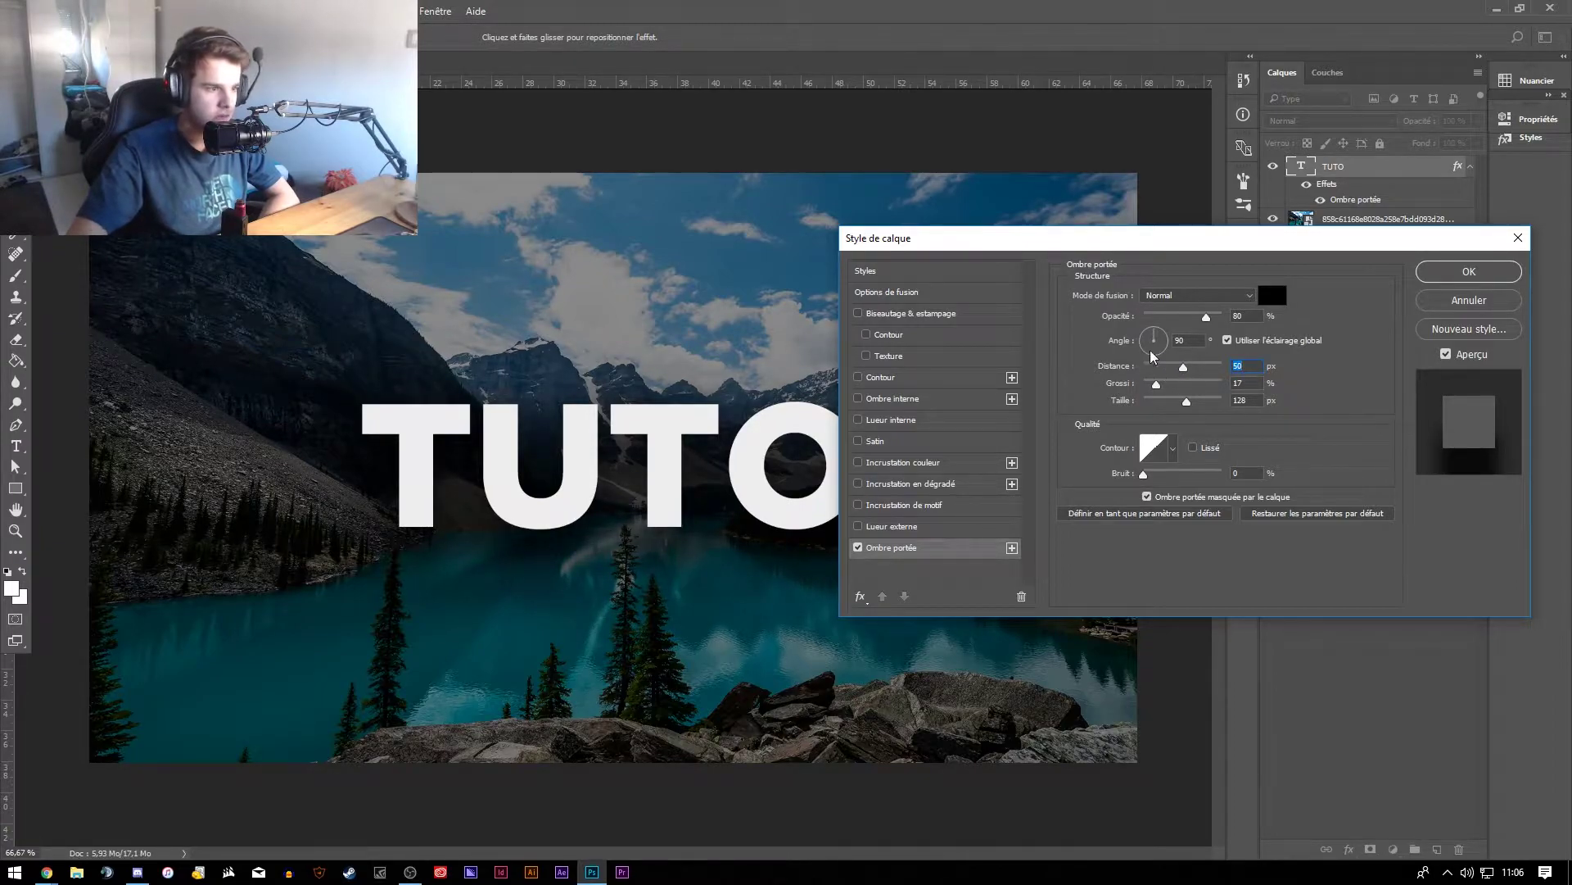
drag(1158, 244, 1203, 219)
drag(1233, 376, 1198, 344)
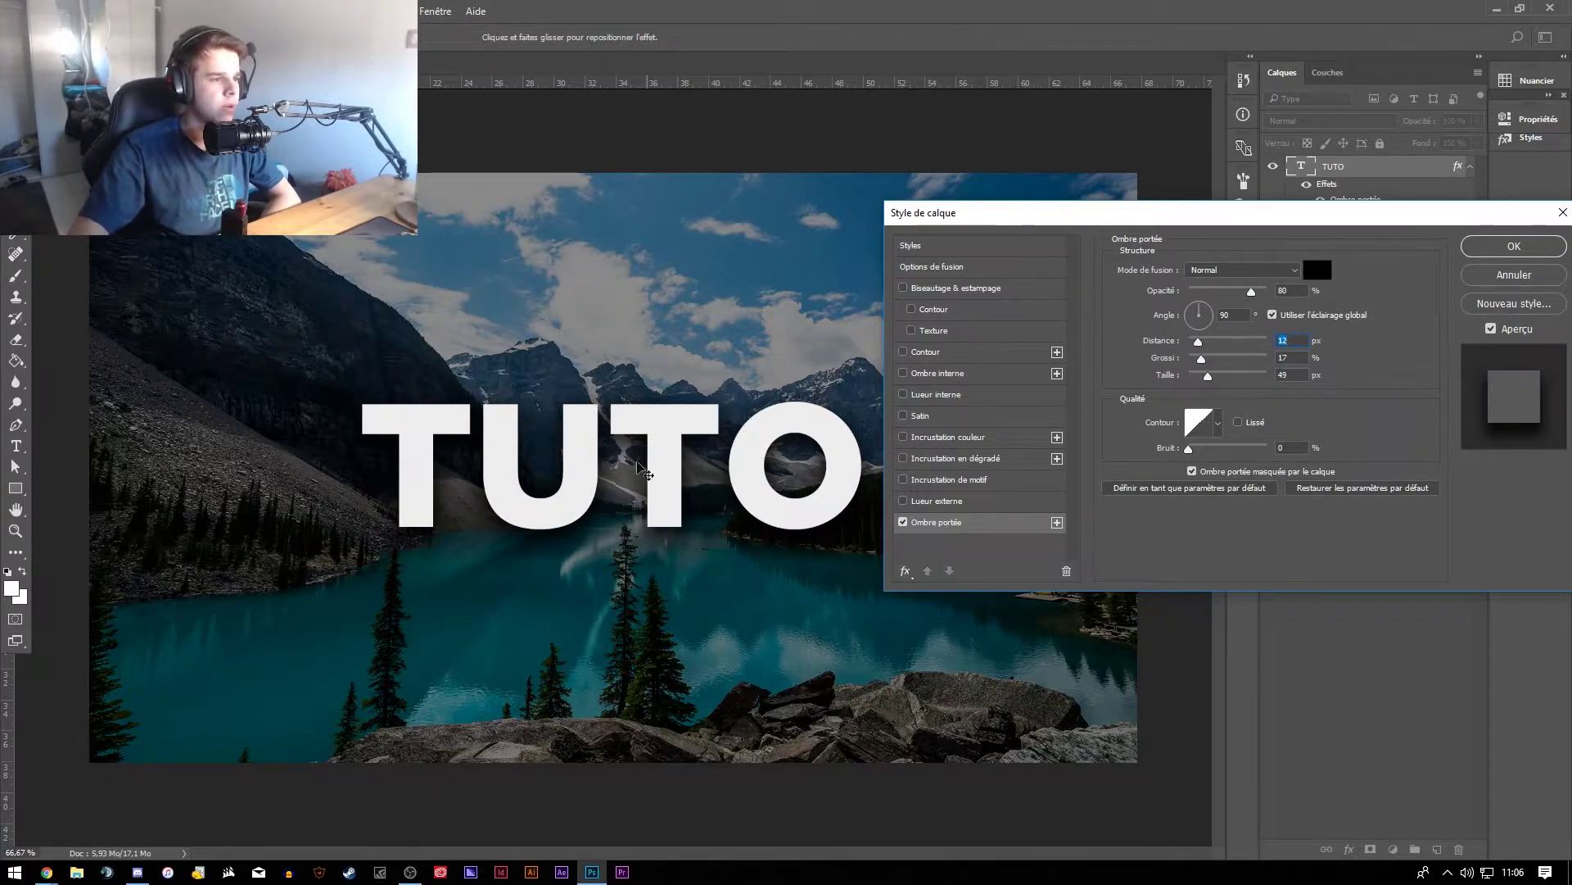
Set the drop shadow's spread (Grossi) to 26 % and size to 43 px, and compare the text with and without it.
drag(1202, 358, 1210, 368)
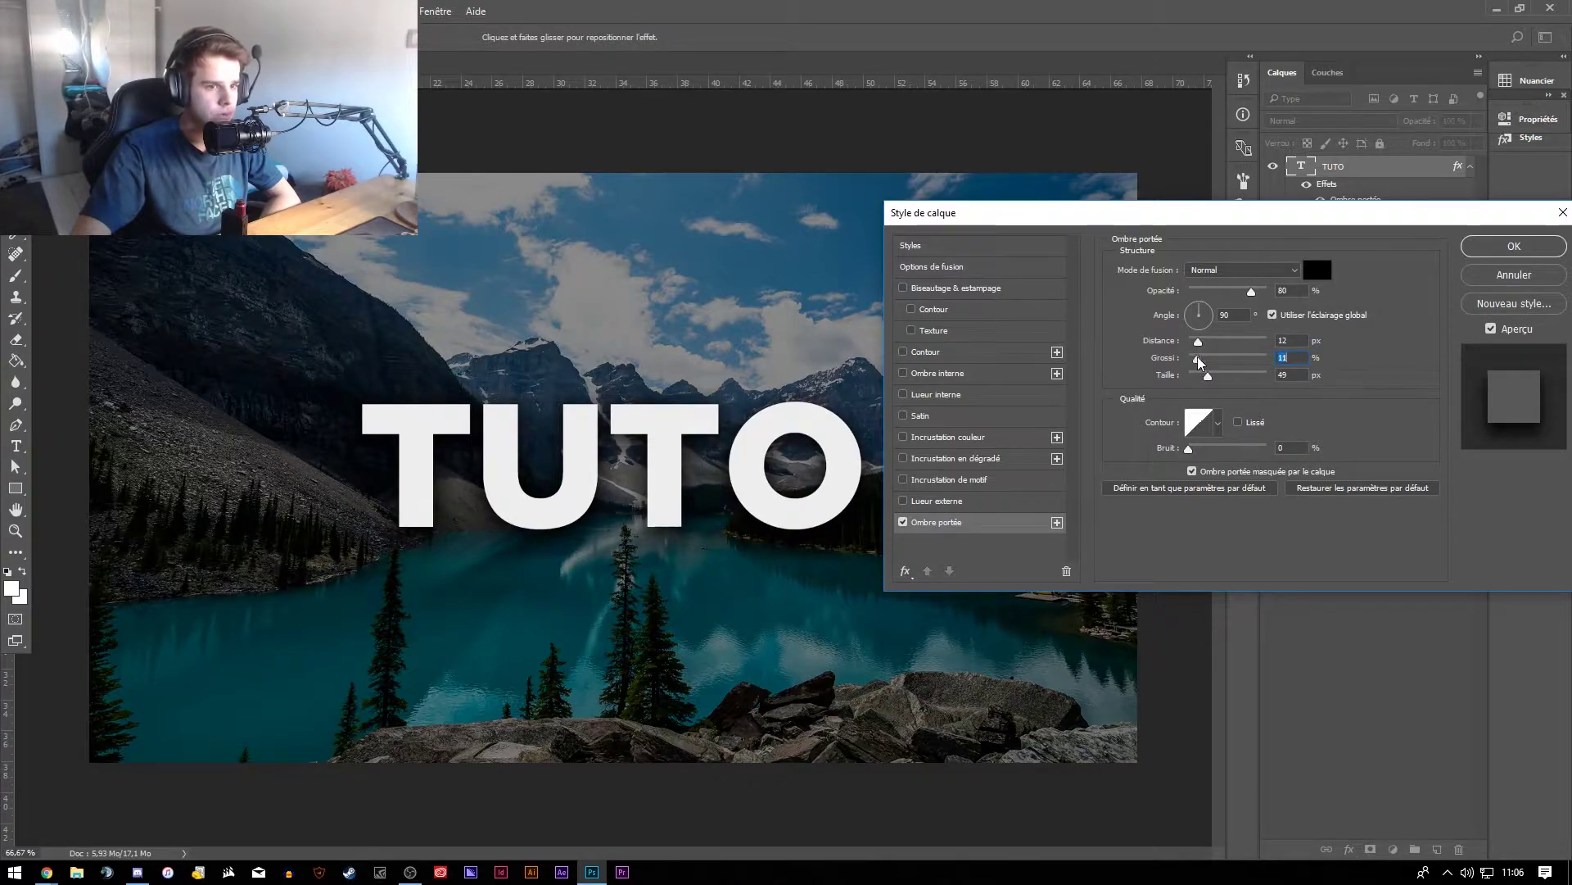
mouse_move(1201, 361)
mouse_down()
mouse_move(1211, 378)
mouse_move(1207, 345)
mouse_move(1191, 350)
mouse_up()
drag(1198, 350, 1206, 378)
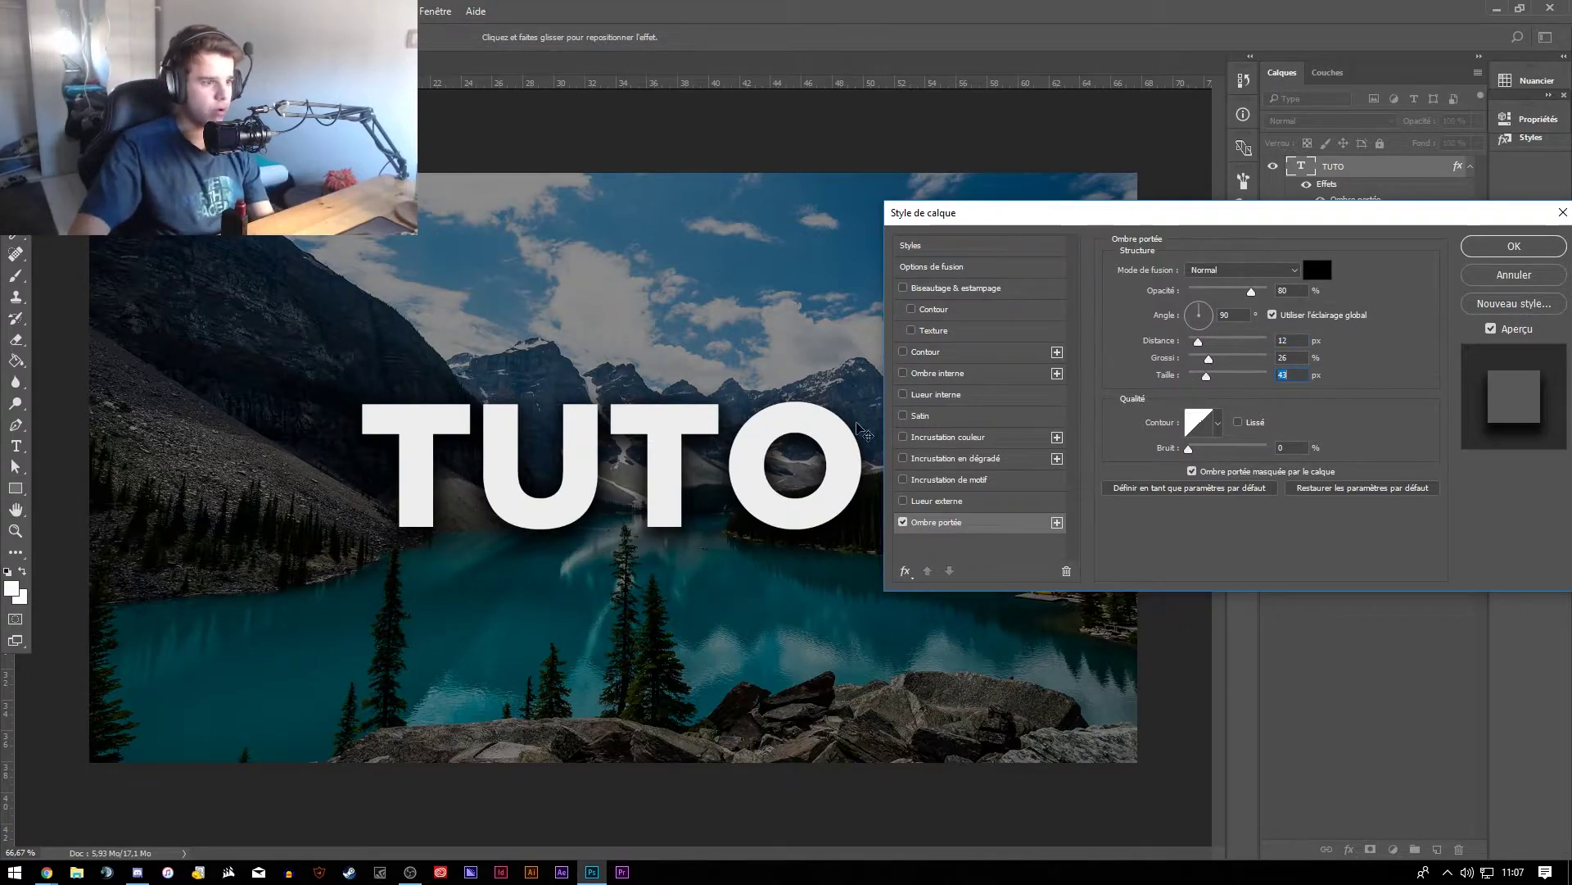
click(903, 522)
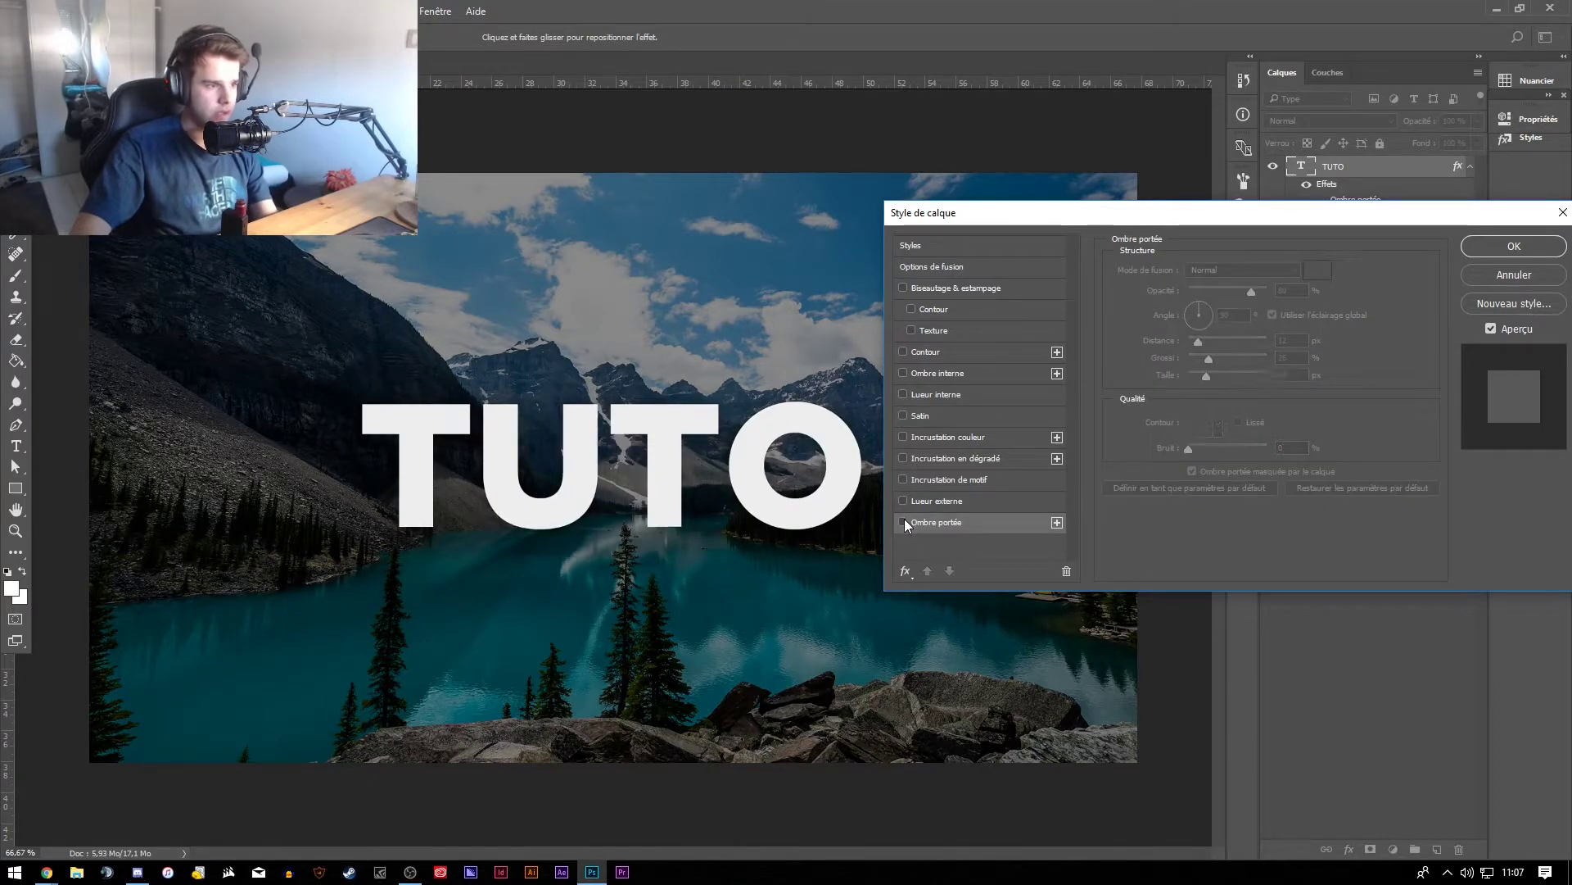
click(904, 522)
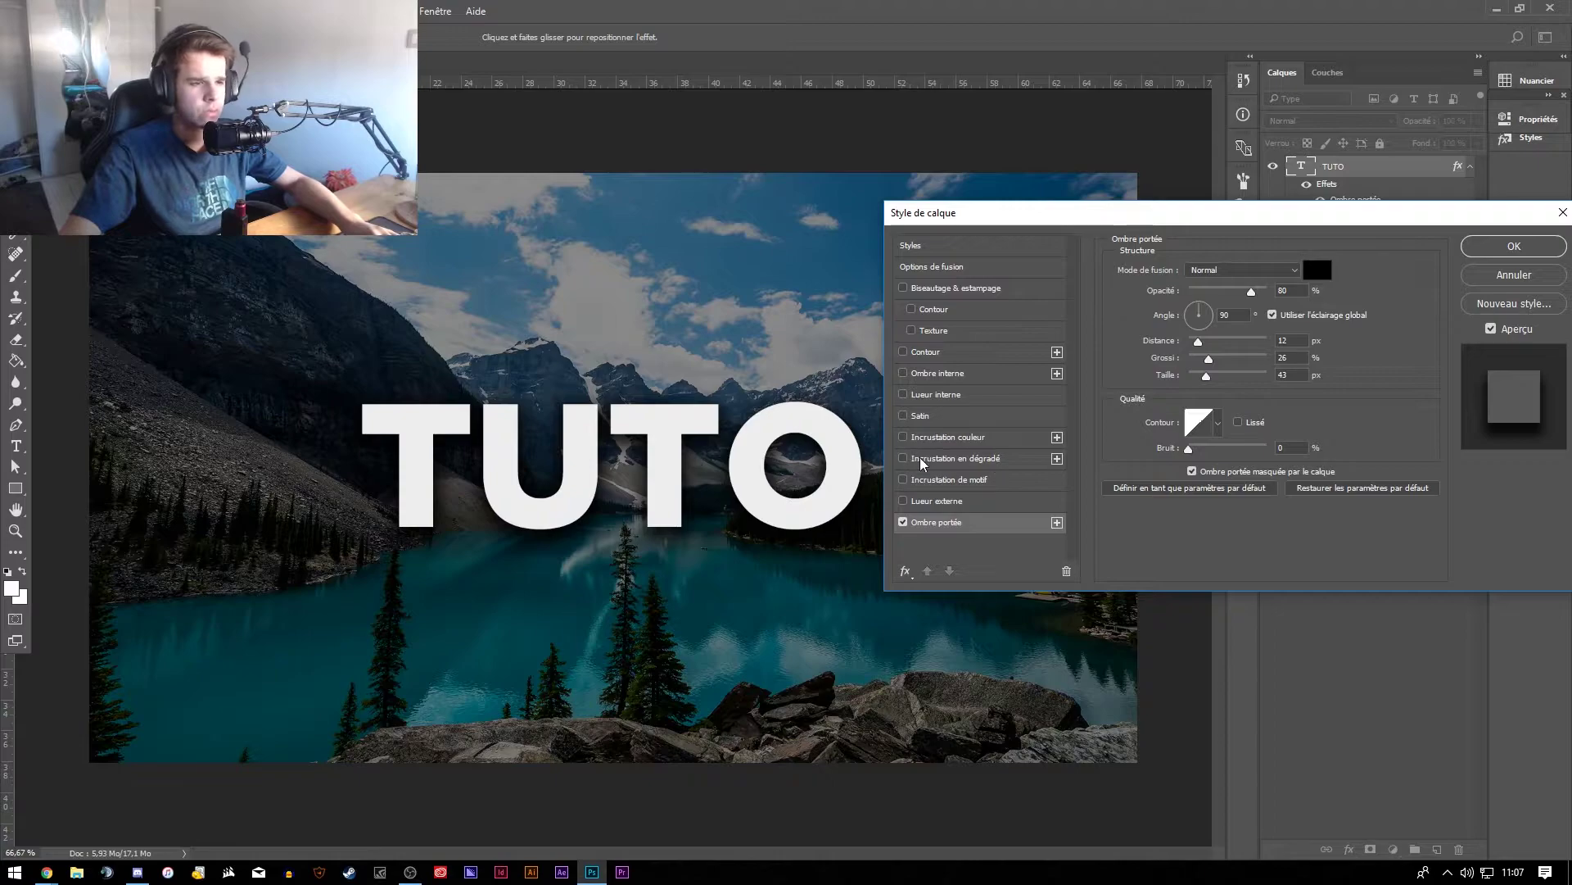
Add a gradient overlay (Incrustation en dégradé) to the TUTO layer at 100 % opacity, using the "Noir, blanc" preset.
click(942, 458)
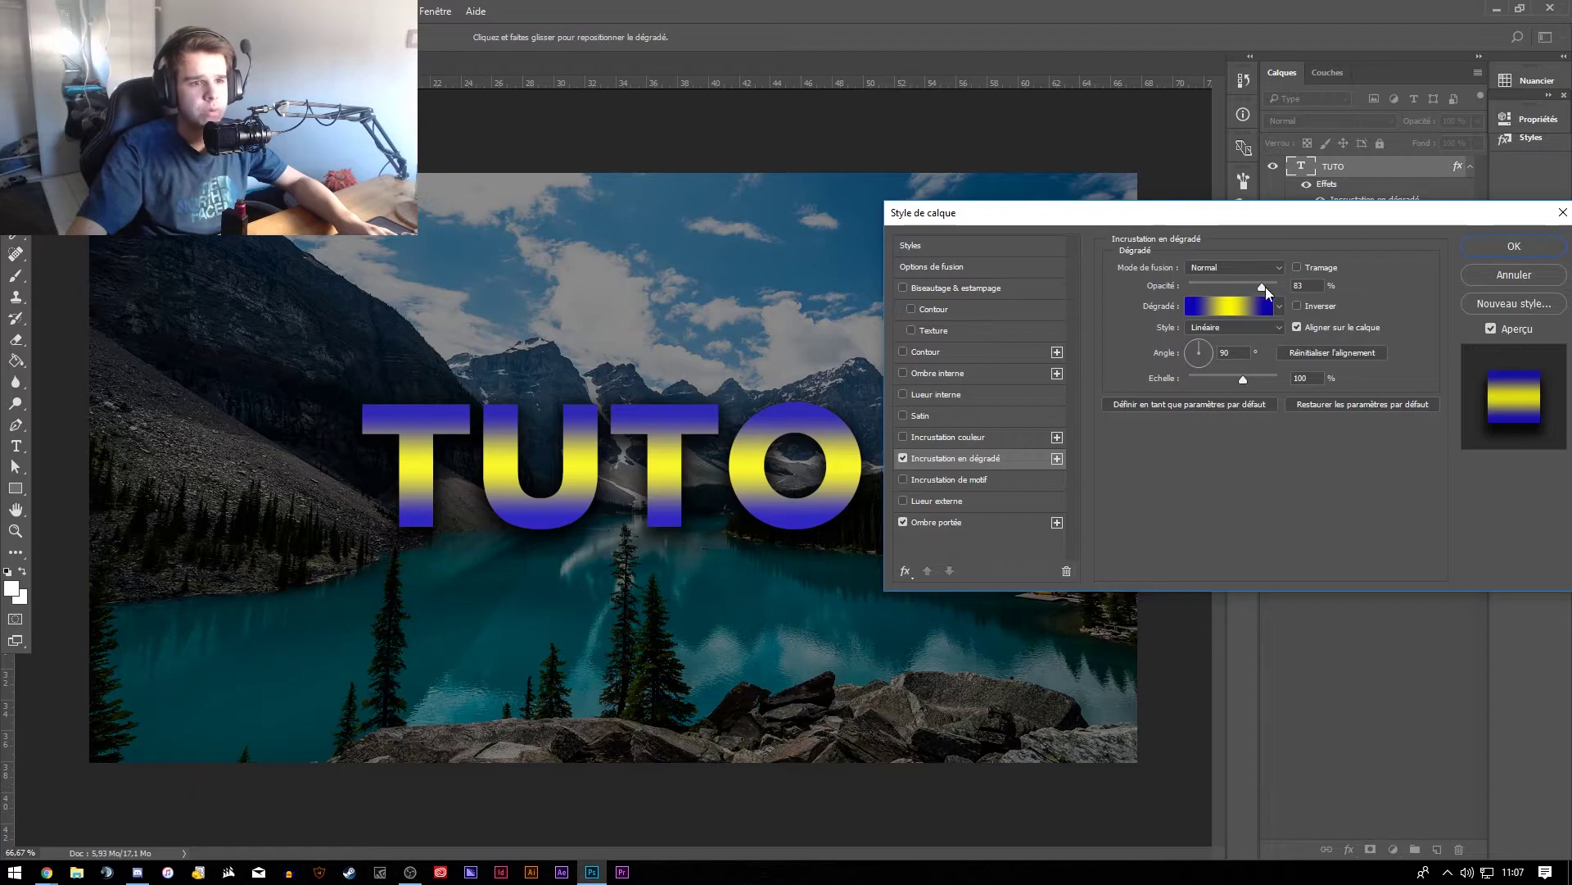
drag(1262, 286, 1279, 286)
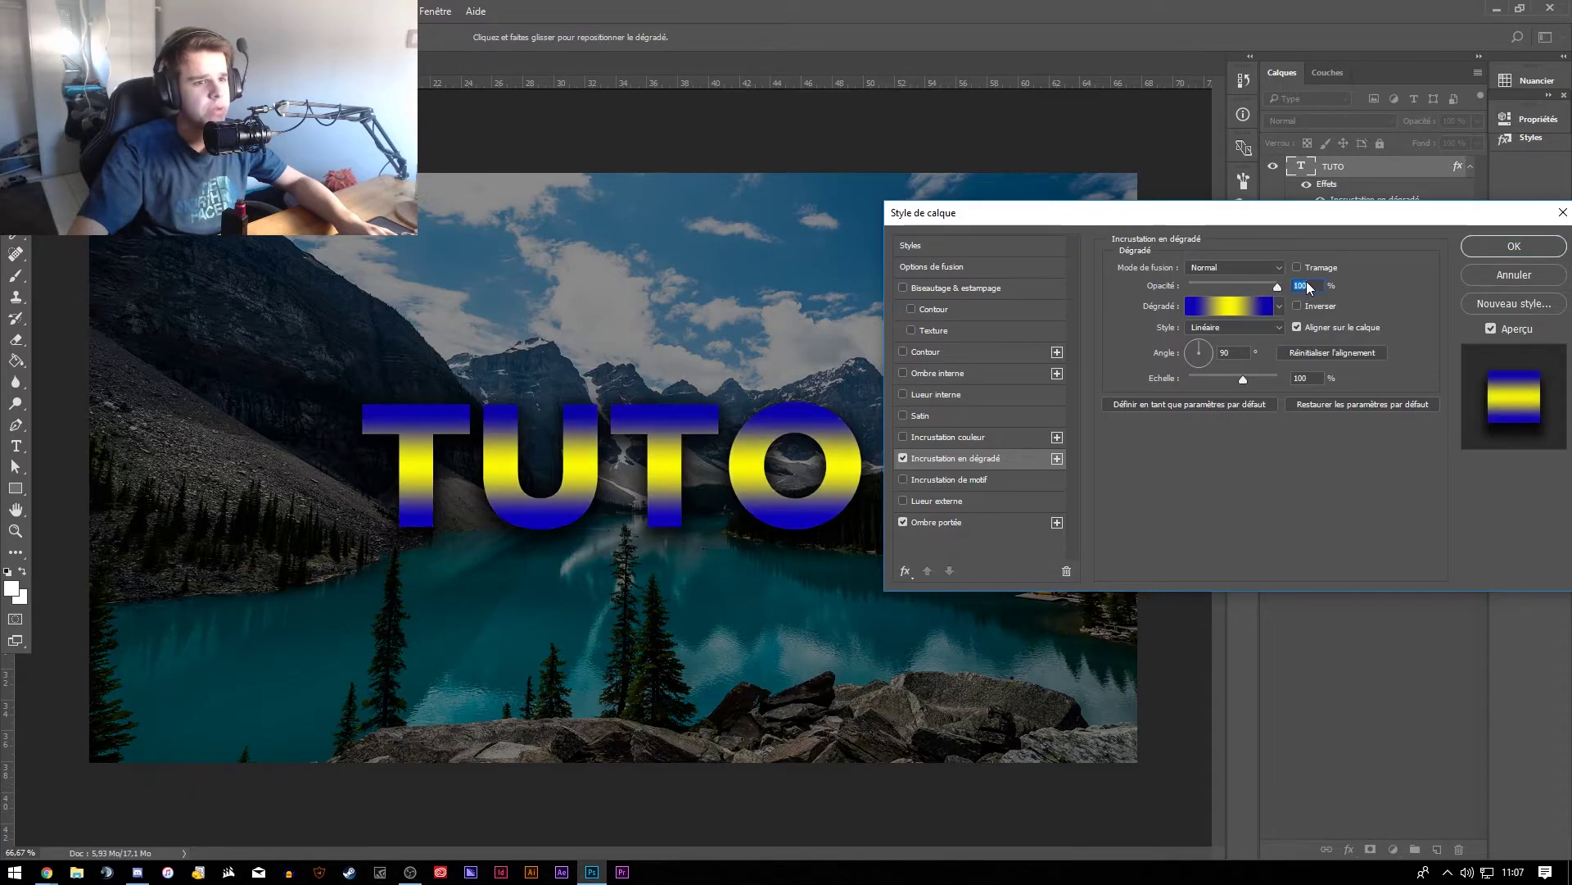
click(1226, 309)
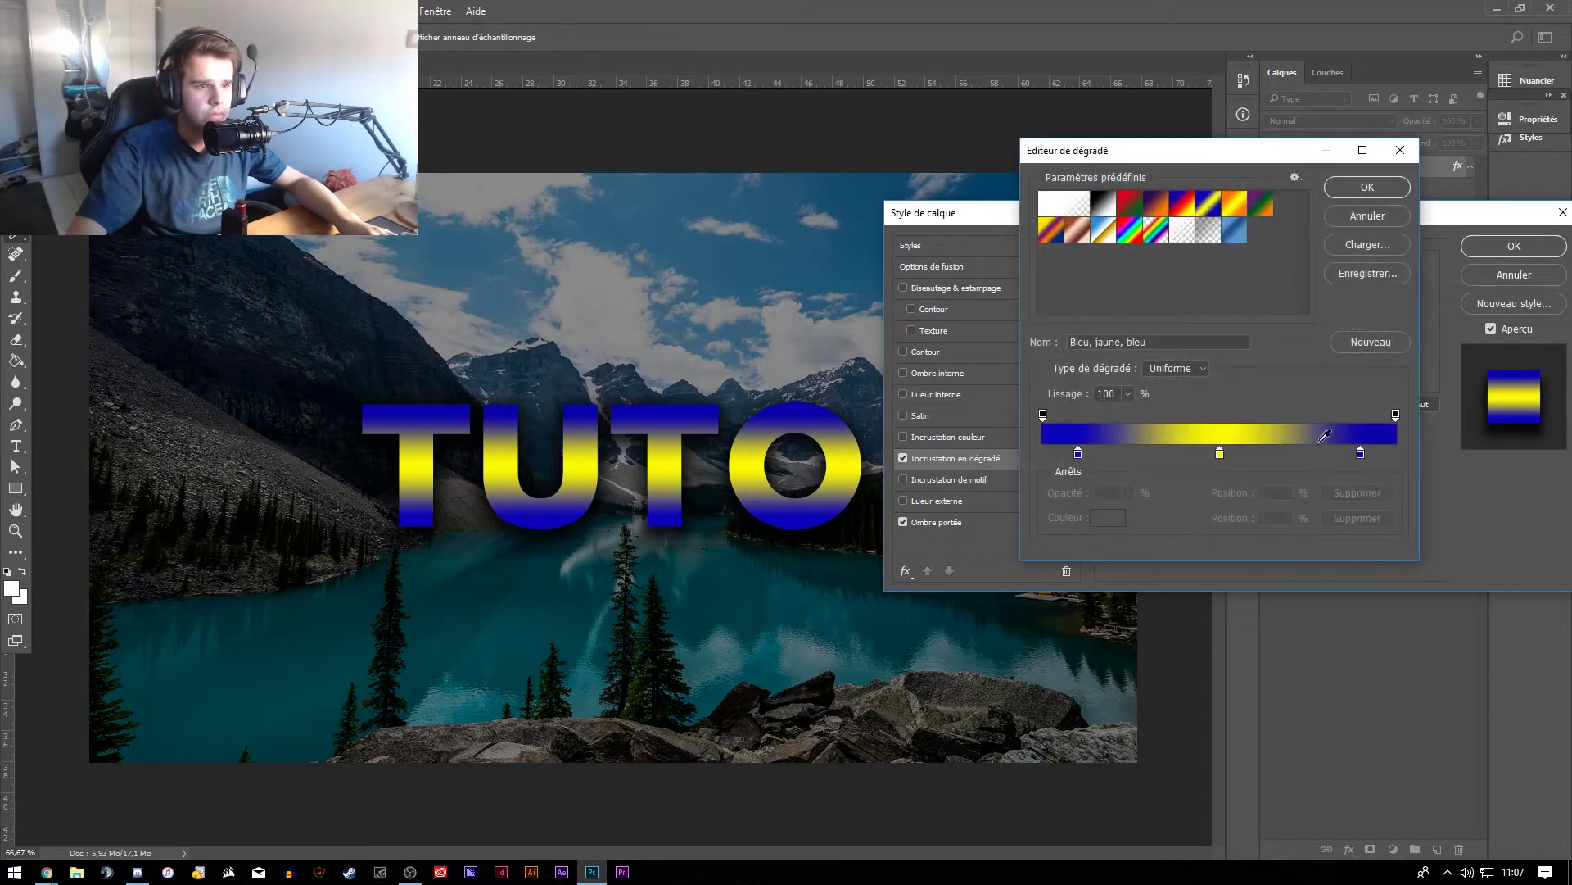
drag(1206, 161, 849, 176)
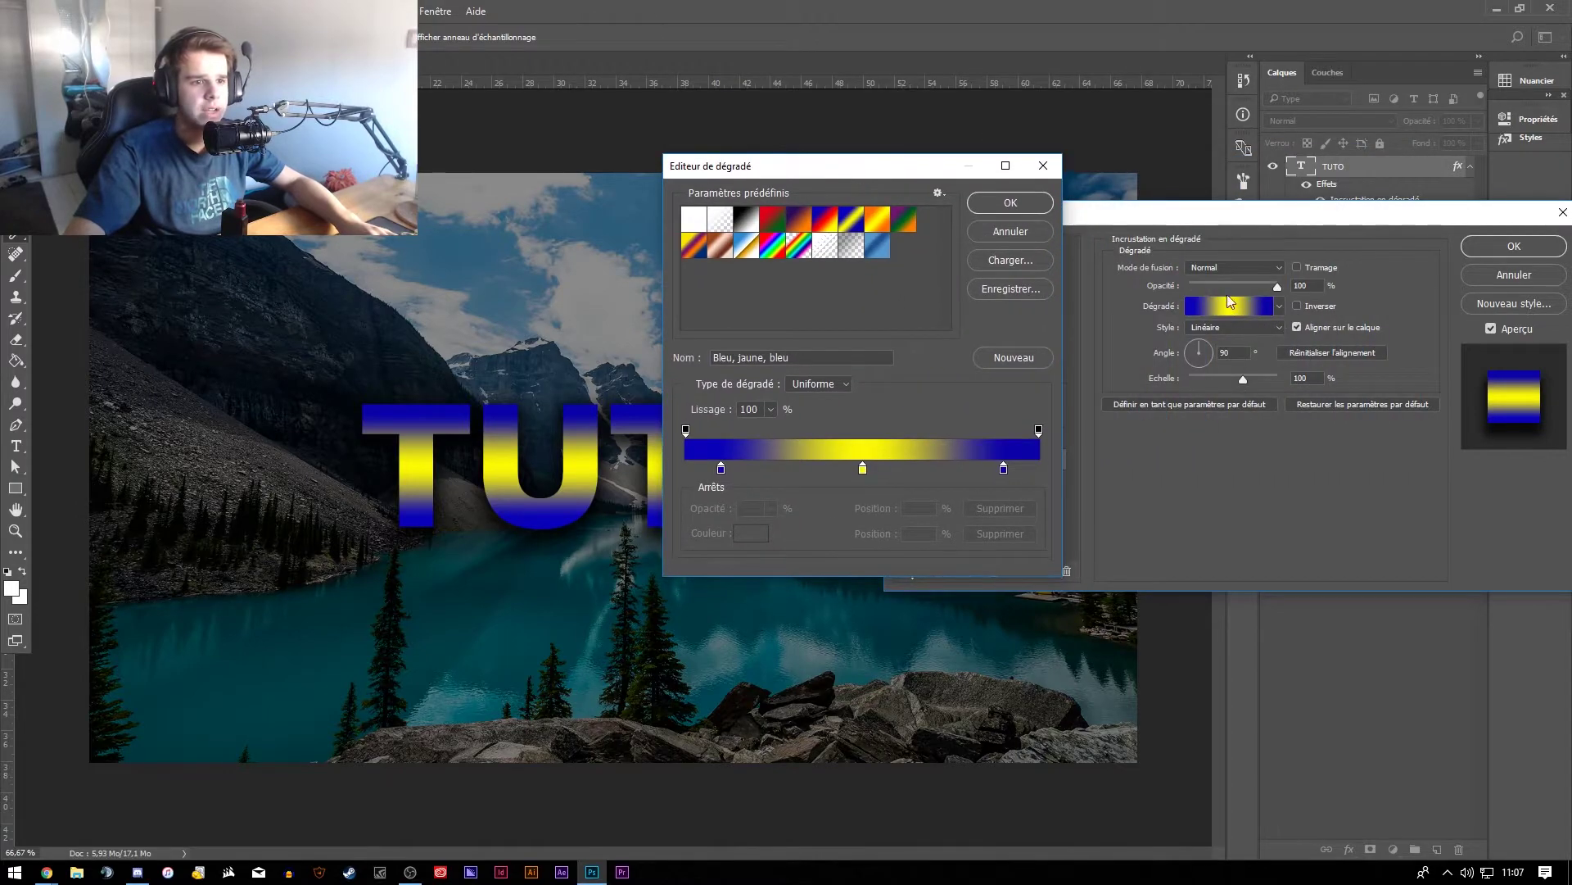
drag(971, 174, 1399, 194)
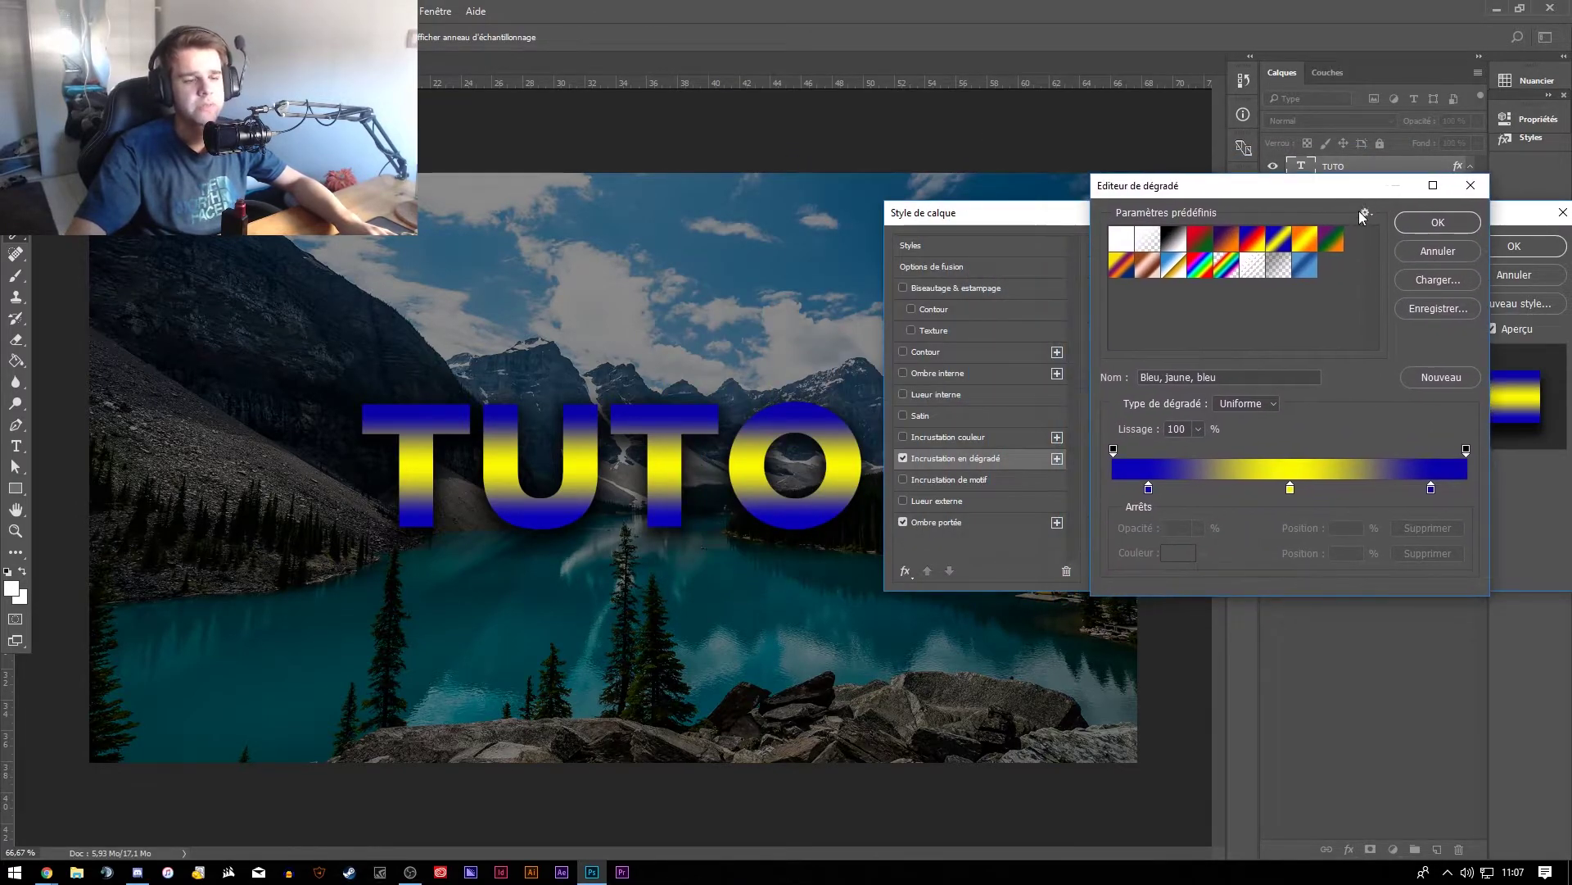
click(1176, 247)
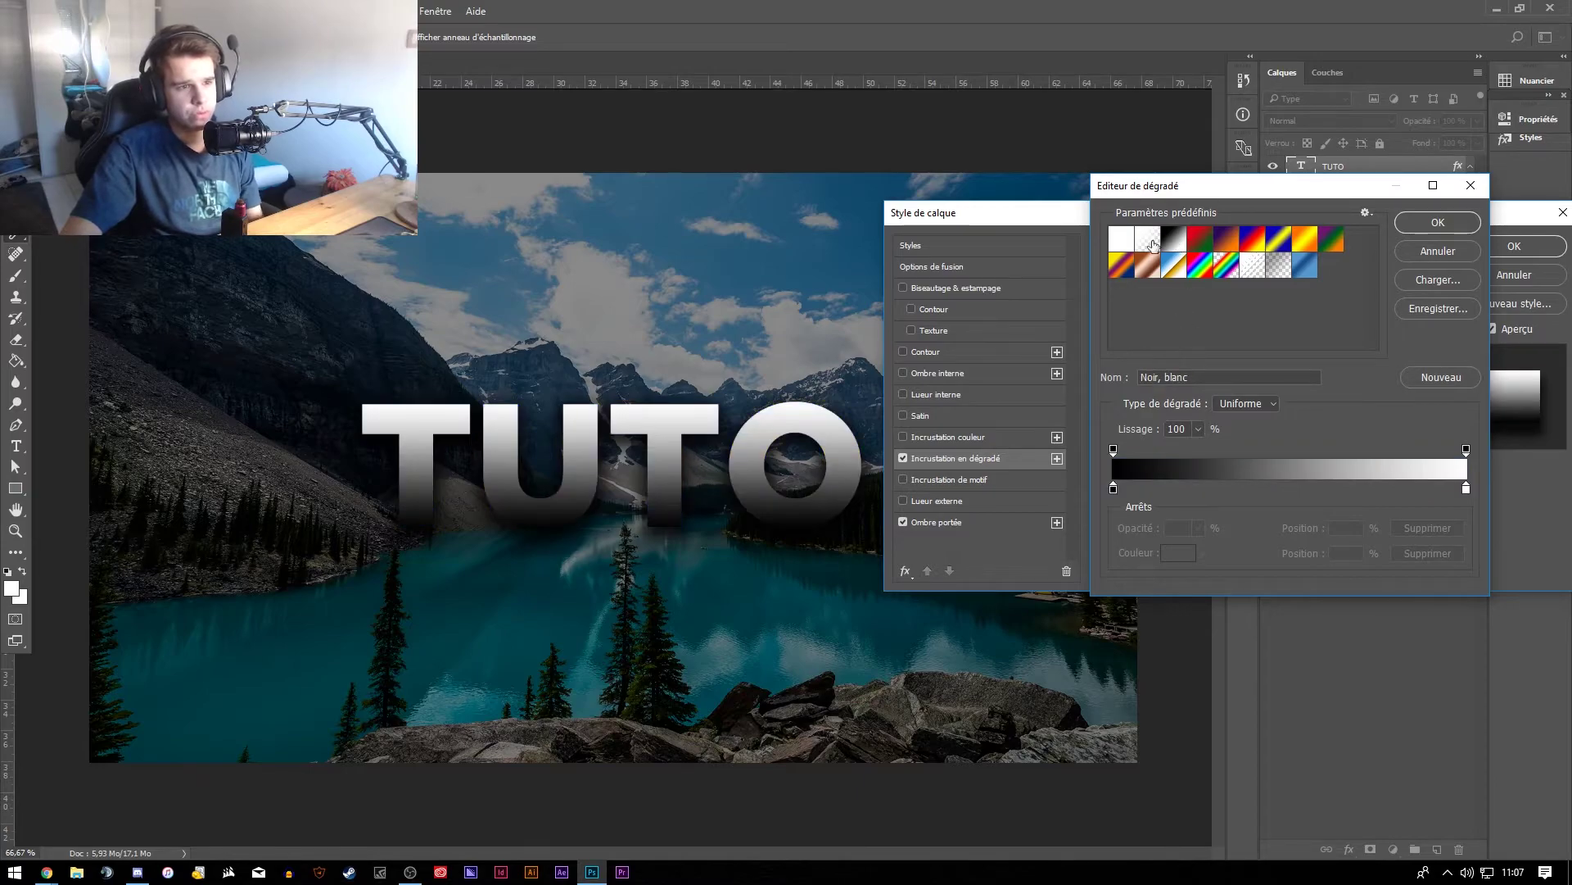
Change the gradient overlay's black colour stop to dark grey 4e4e4e and accept the custom gradient.
double_click(1113, 489)
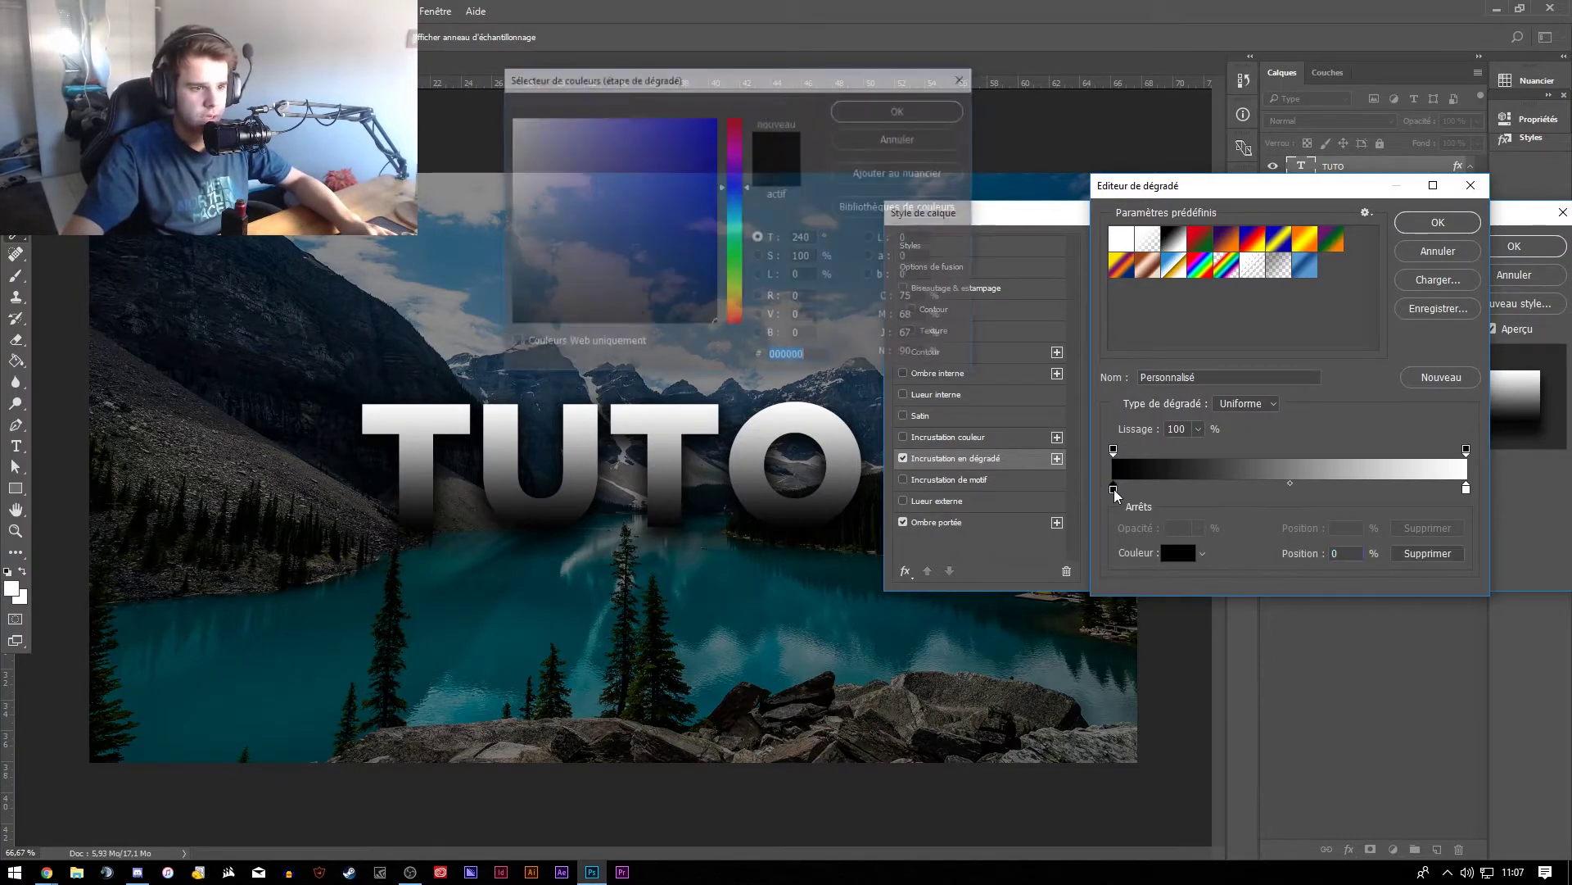
drag(610, 230, 508, 256)
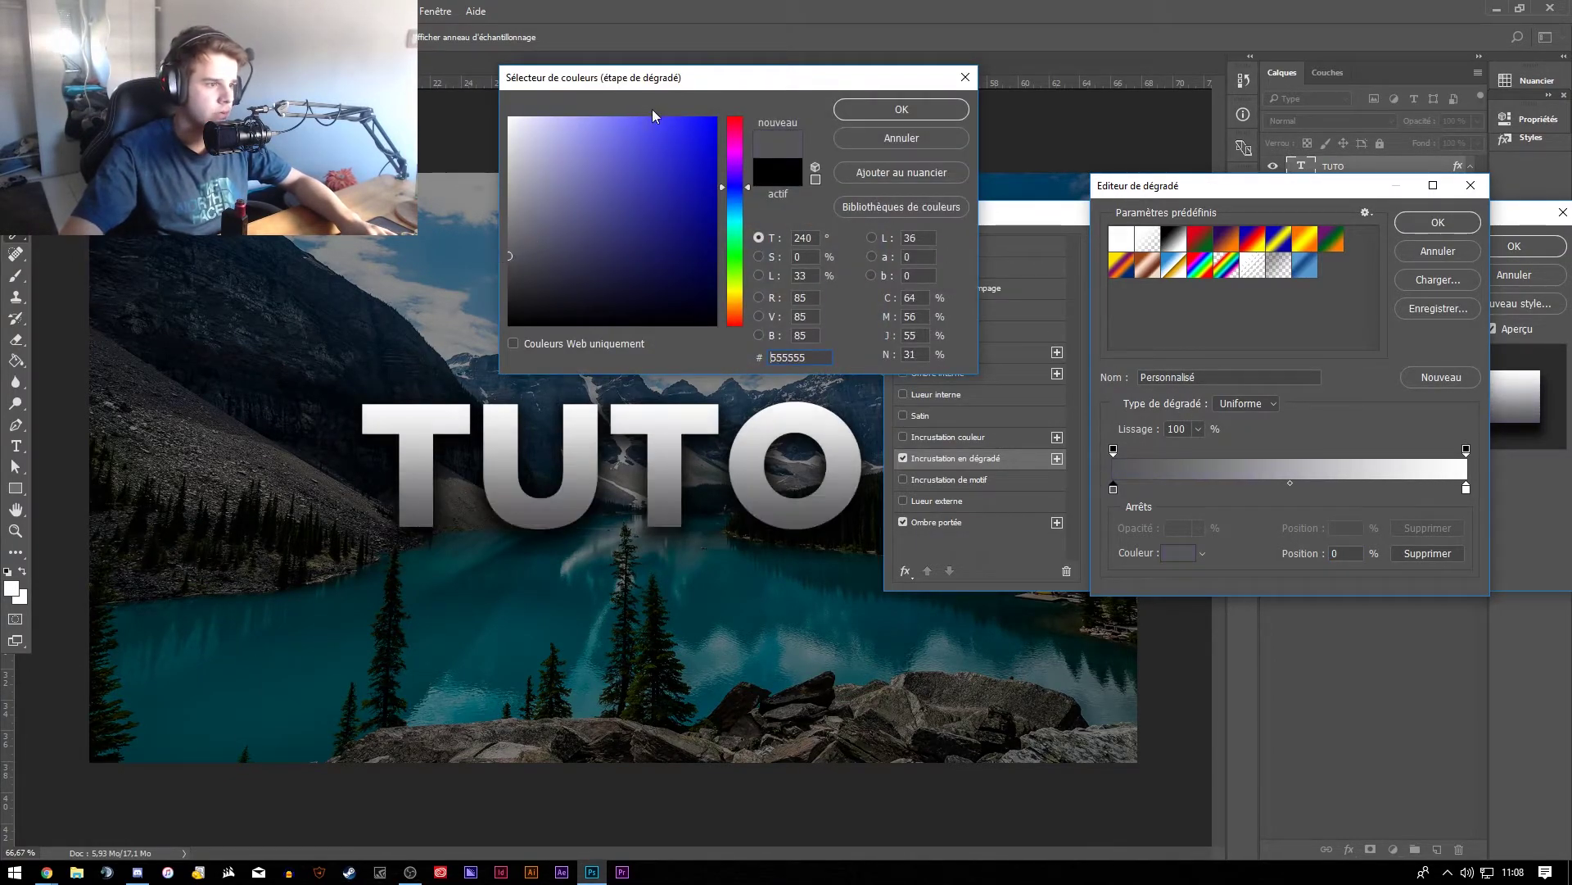
drag(714, 82, 1118, 131)
click(914, 315)
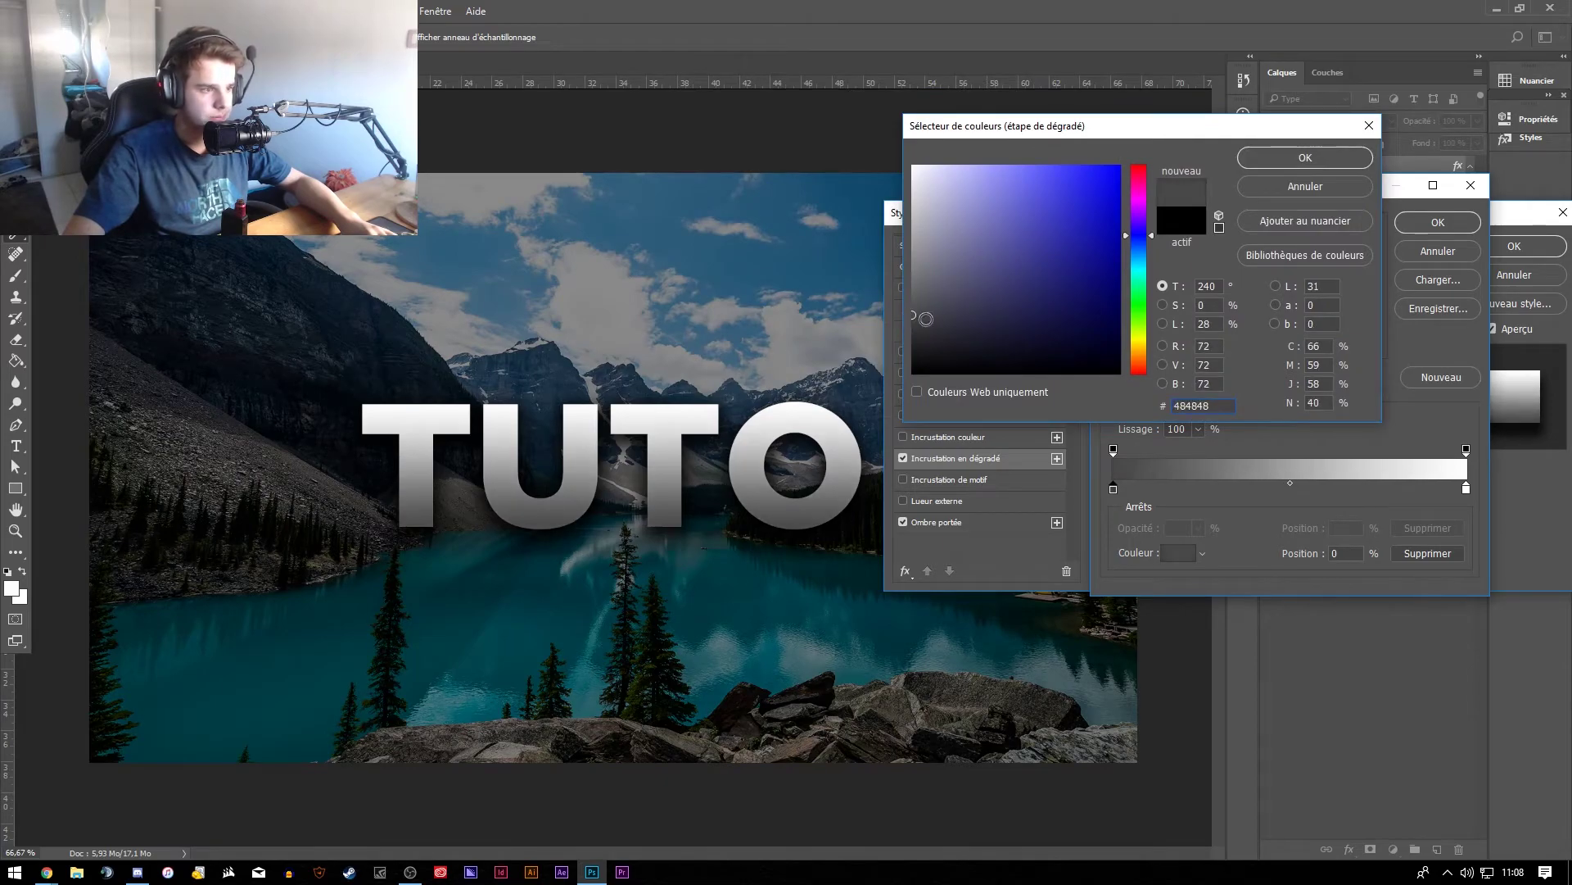
click(913, 316)
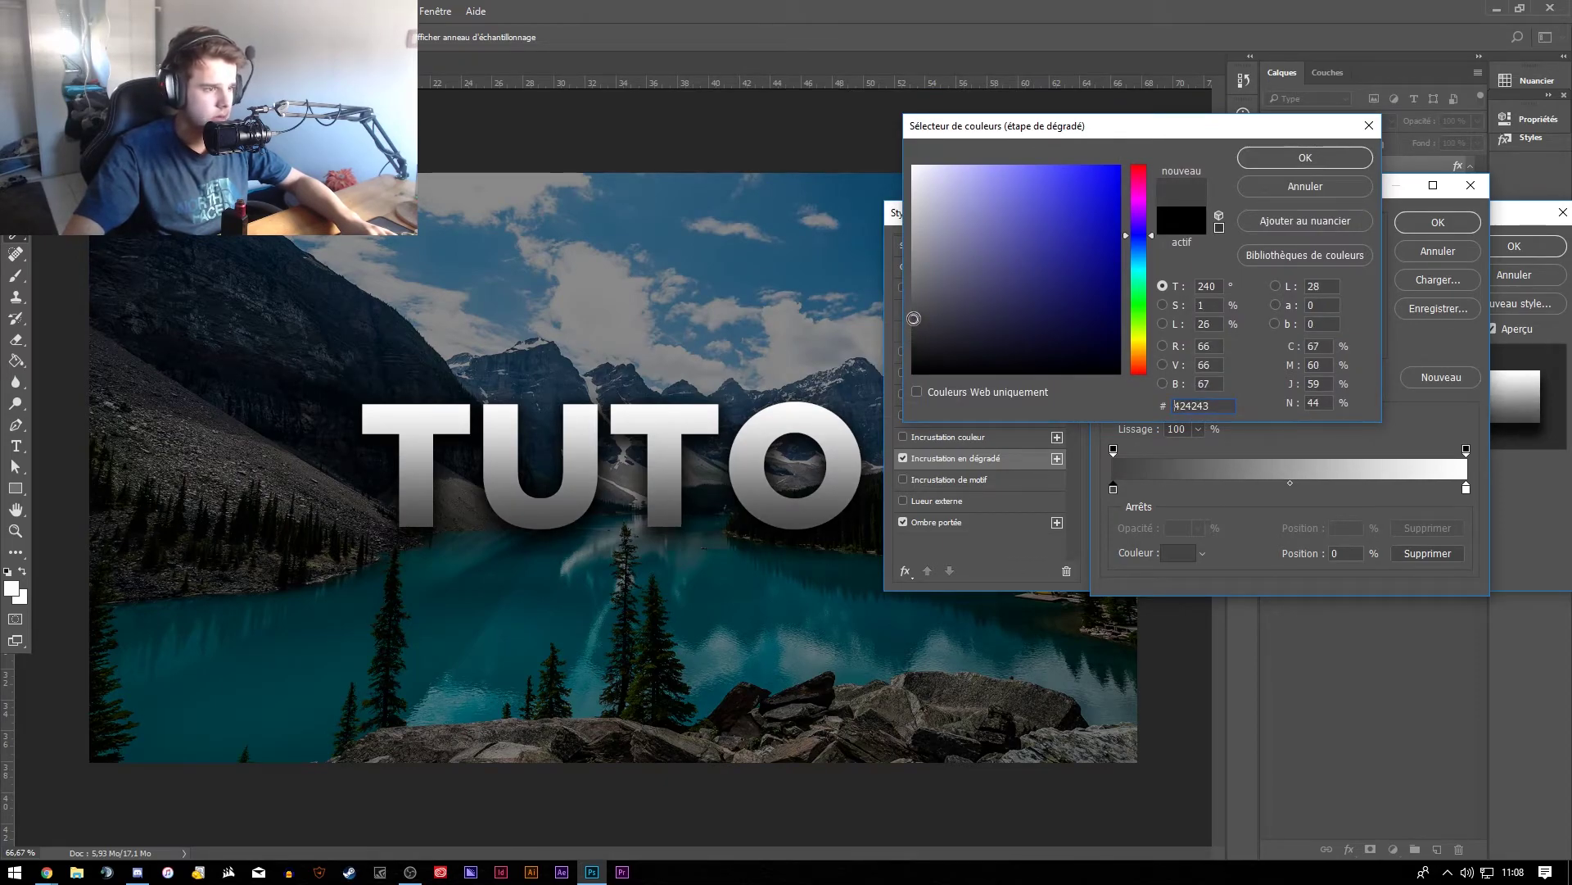
click(912, 309)
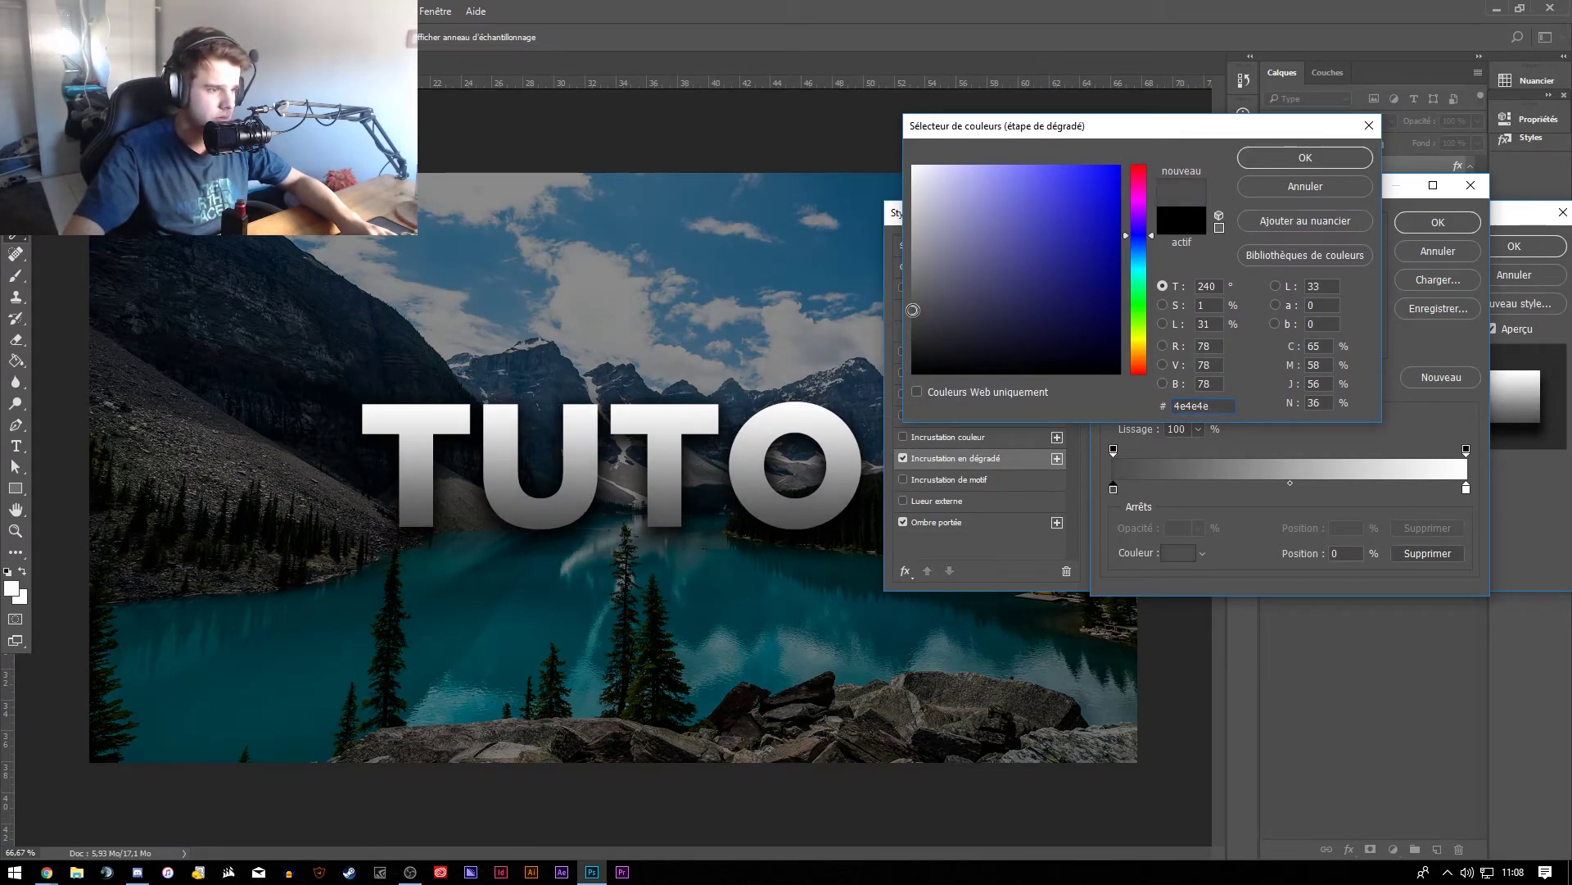
click(1266, 164)
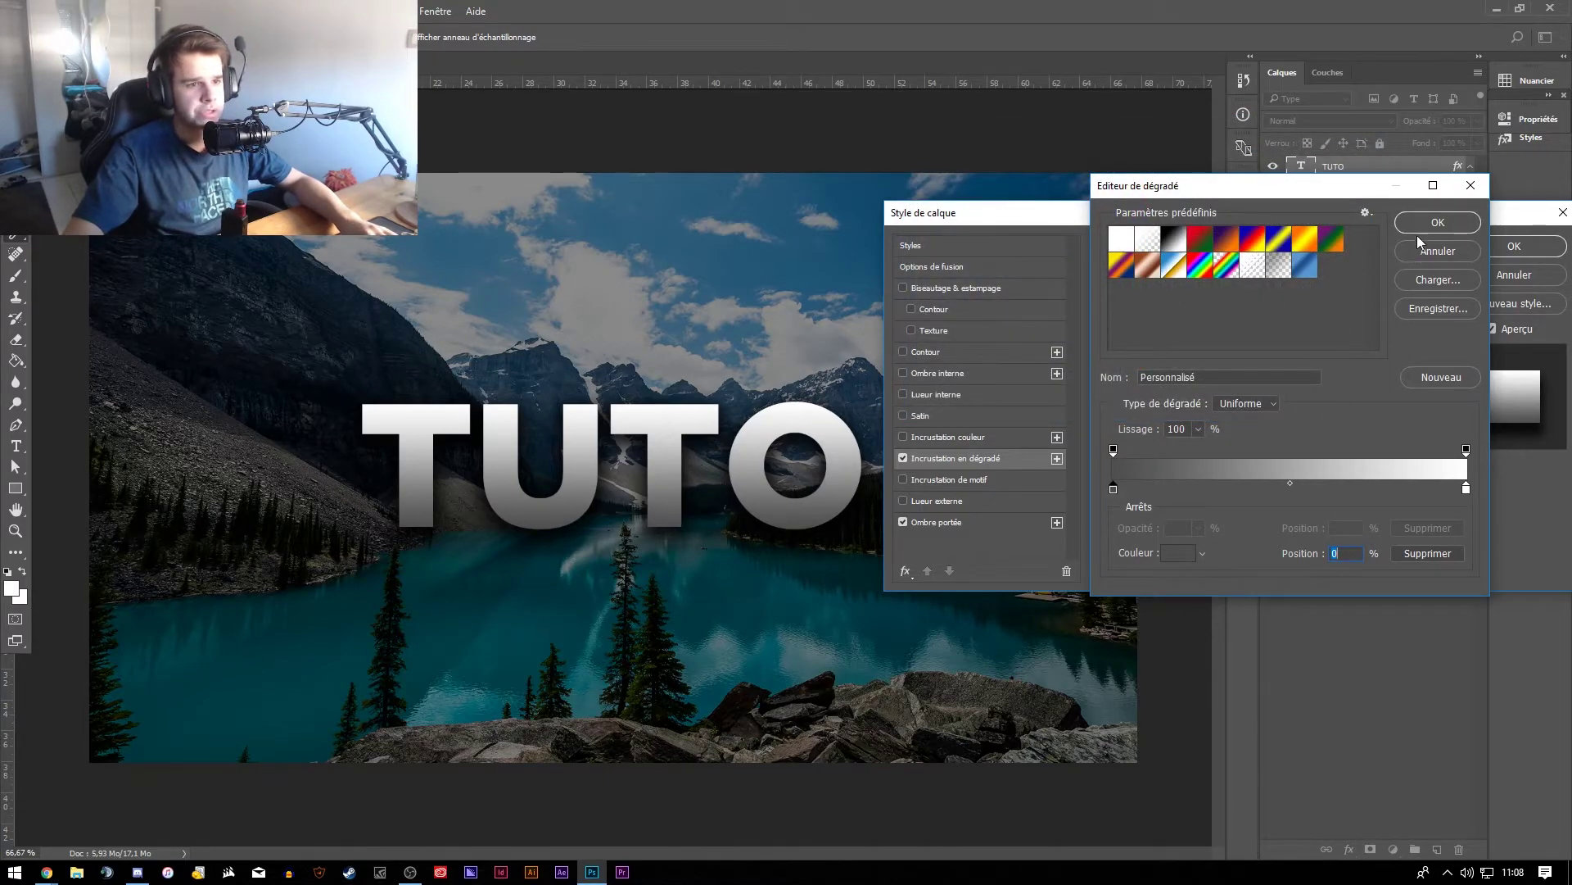
click(1448, 221)
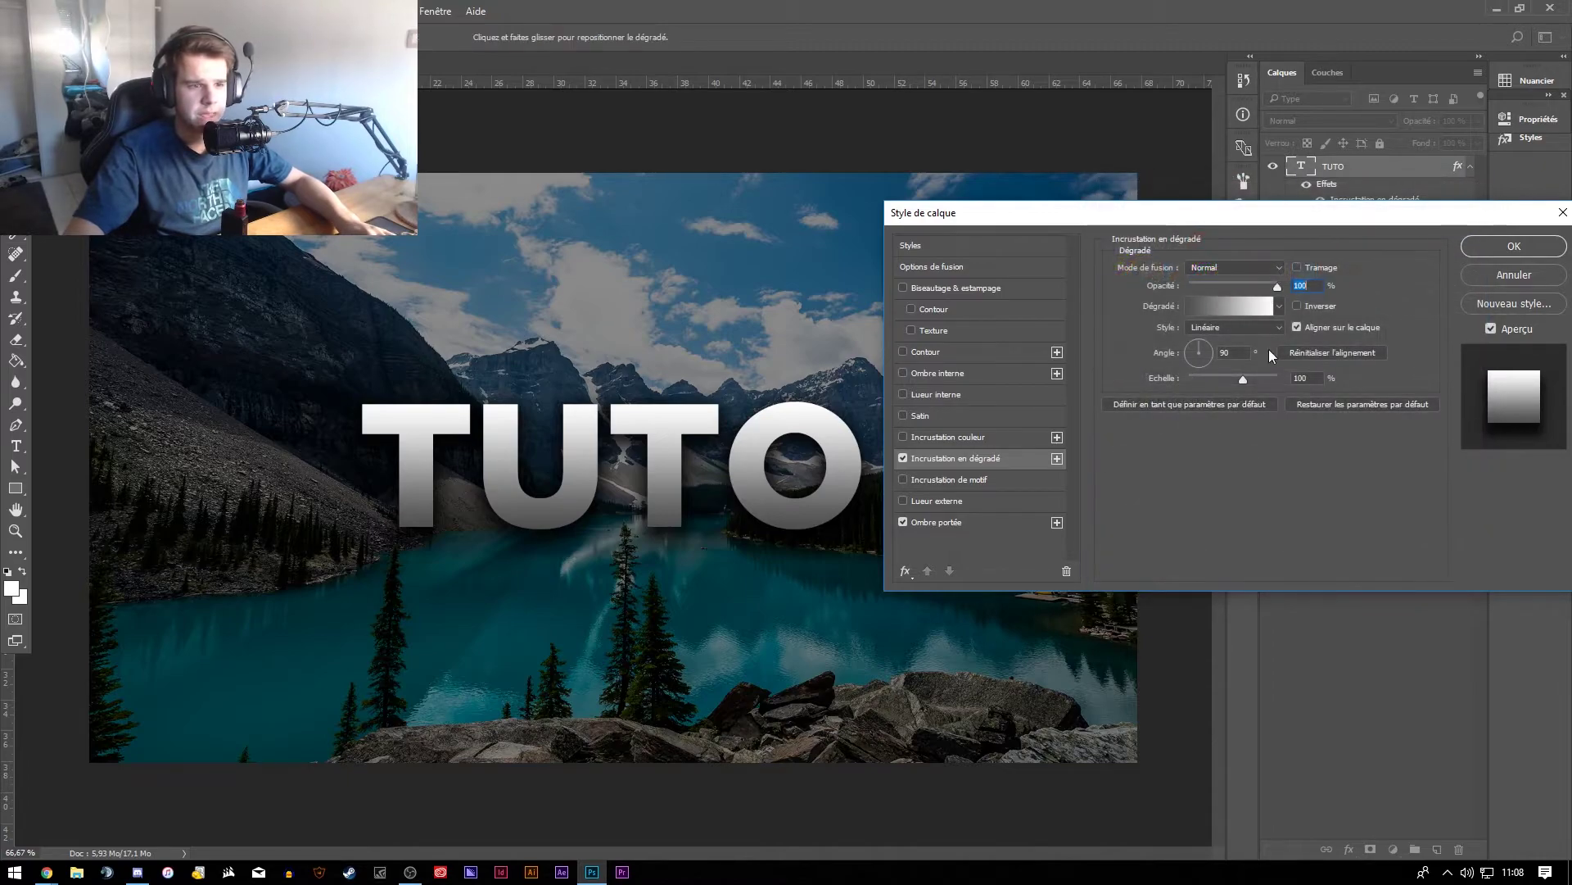
Try a slanted angle for the linear gradient overlay and set it back to 90°.
mouse_move(1207, 354)
mouse_down()
mouse_move(1186, 367)
mouse_move(1193, 341)
mouse_move(1202, 357)
mouse_up()
click(1204, 328)
click(1202, 419)
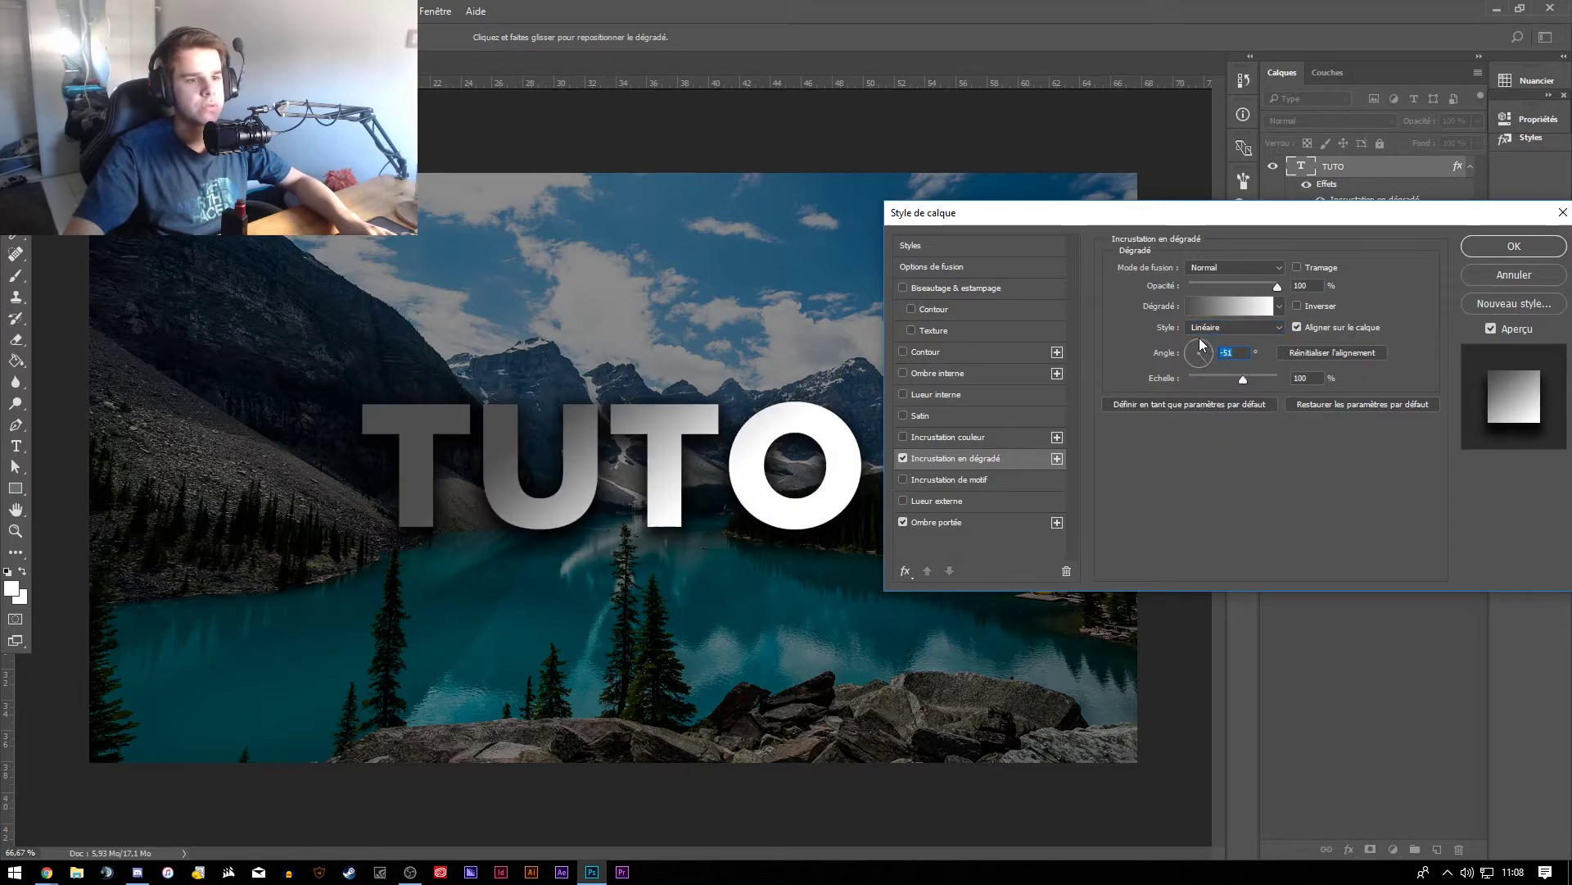
click(1197, 339)
text(90)
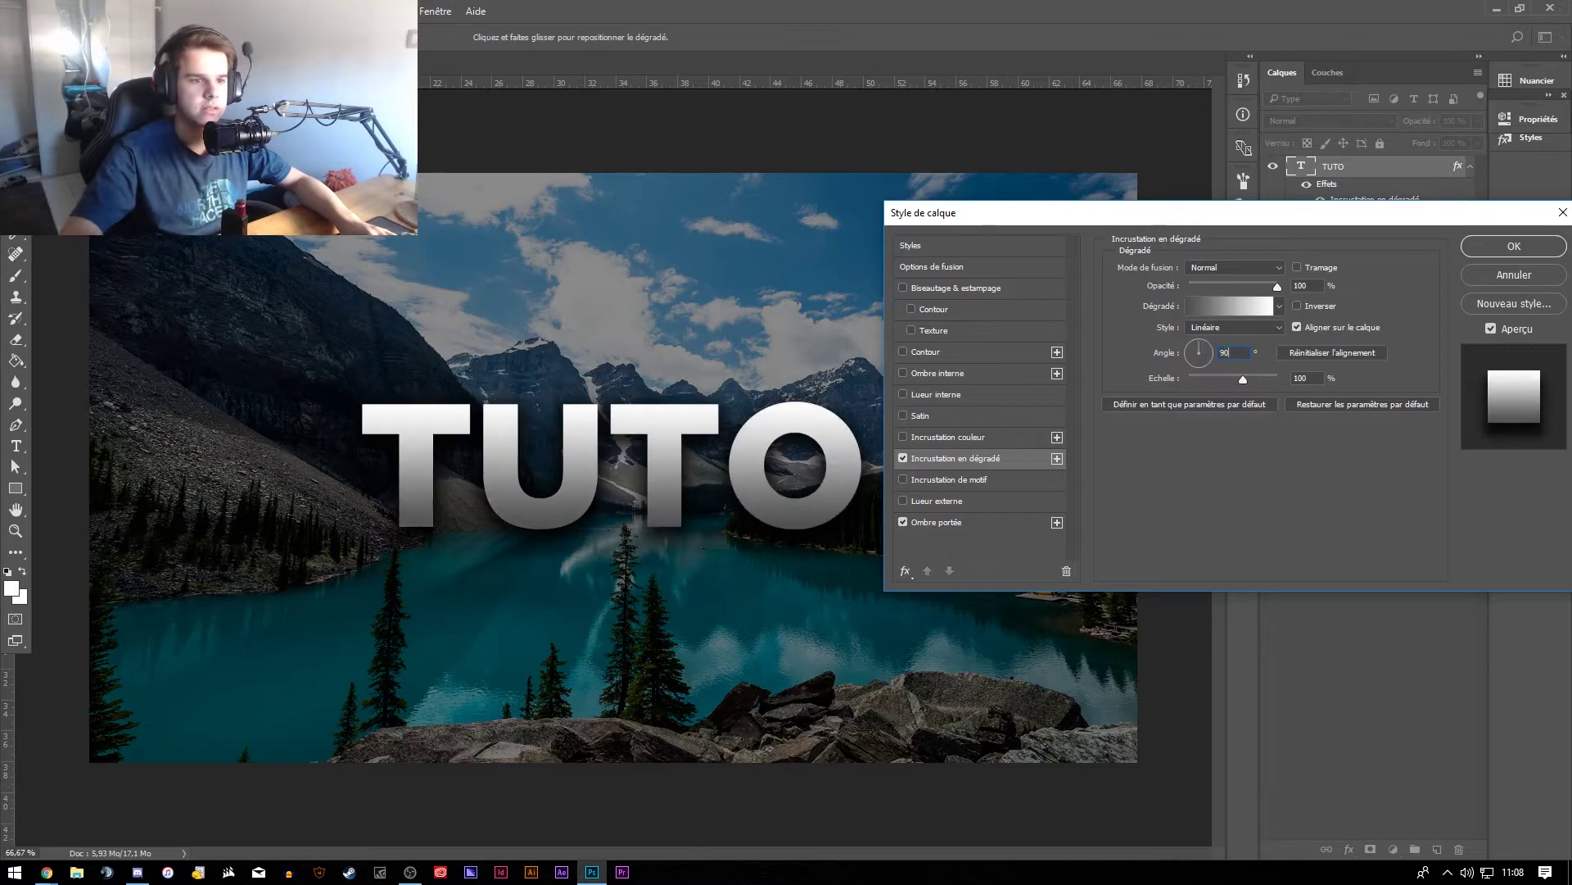
Adjust the gradient overlay's scale, leaving it at 100 %, and apply the layer style to the TUTO text.
click(1241, 377)
mouse_move(1235, 378)
mouse_down()
mouse_move(1261, 380)
mouse_move(1125, 391)
mouse_move(1289, 382)
mouse_move(1089, 385)
mouse_move(1243, 382)
mouse_up()
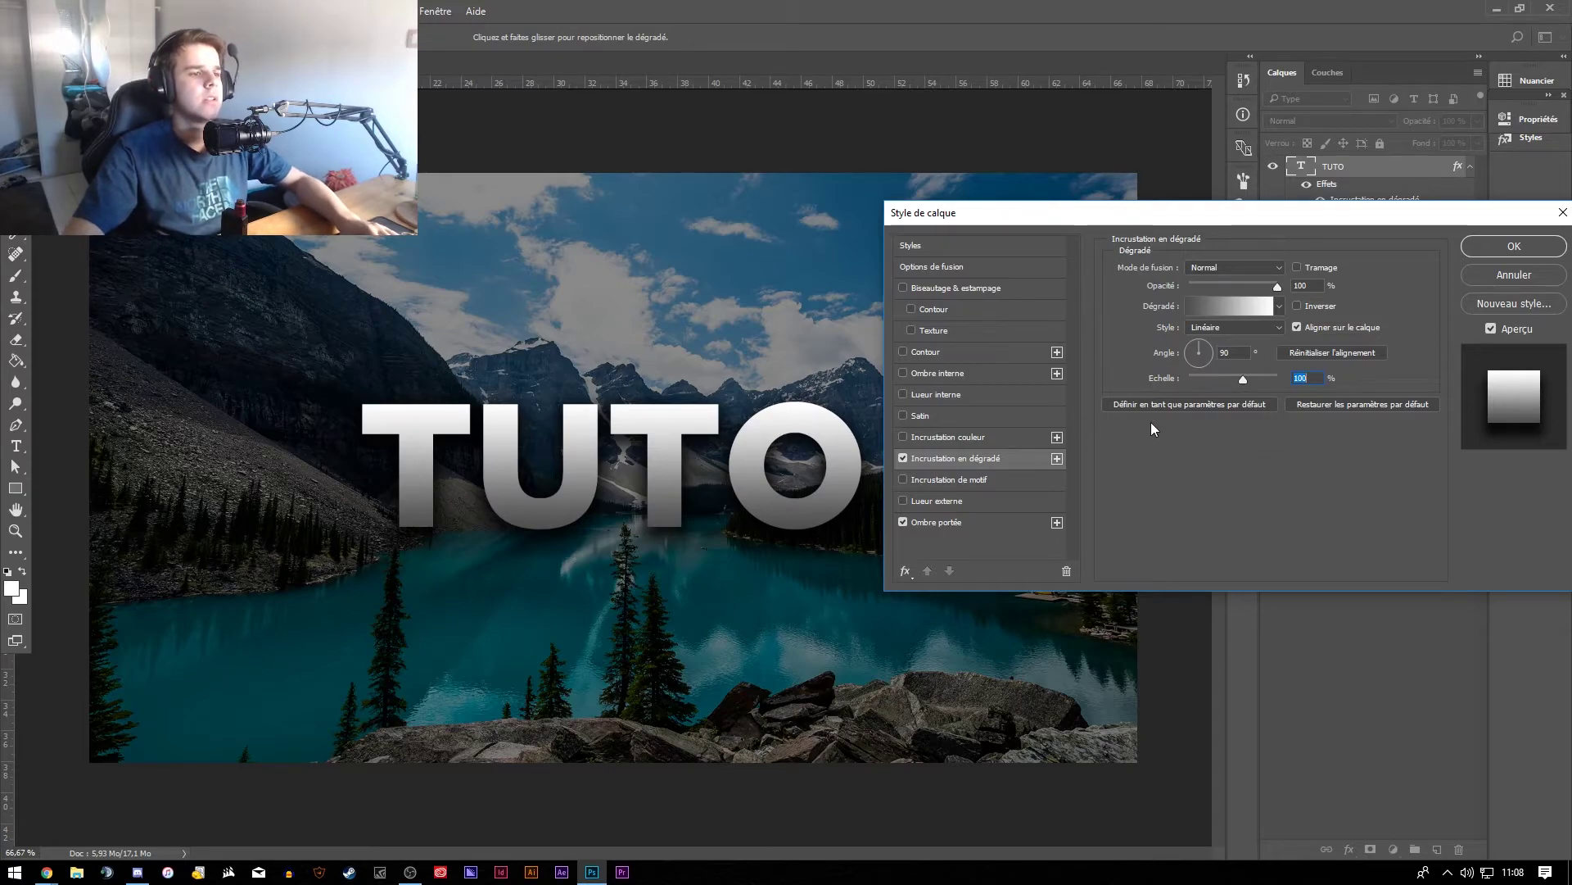
drag(1357, 219, 1177, 172)
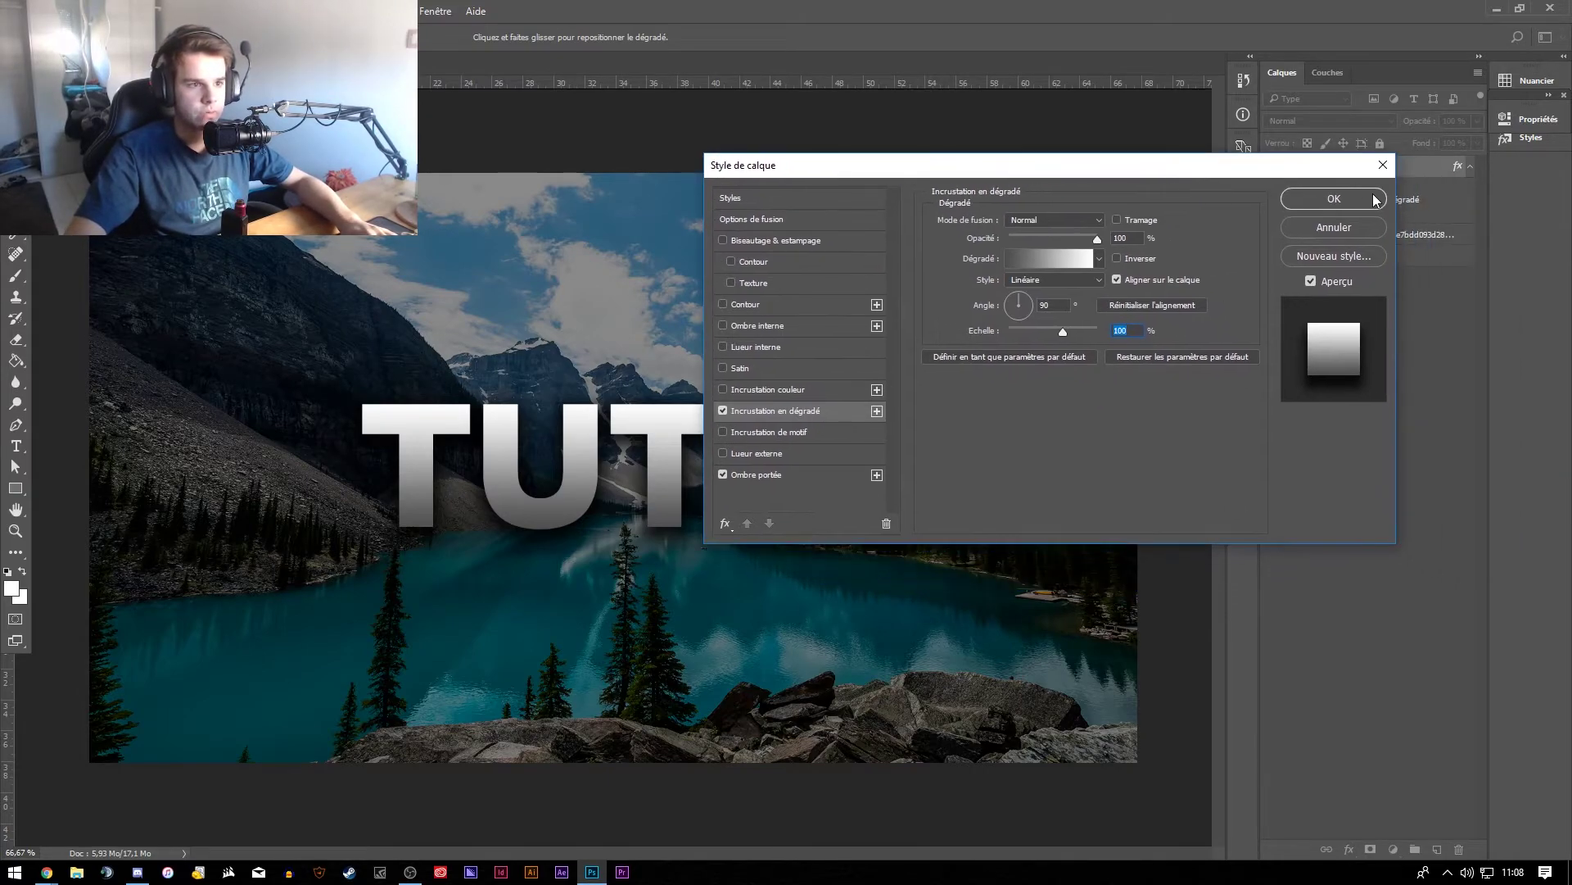
click(1335, 199)
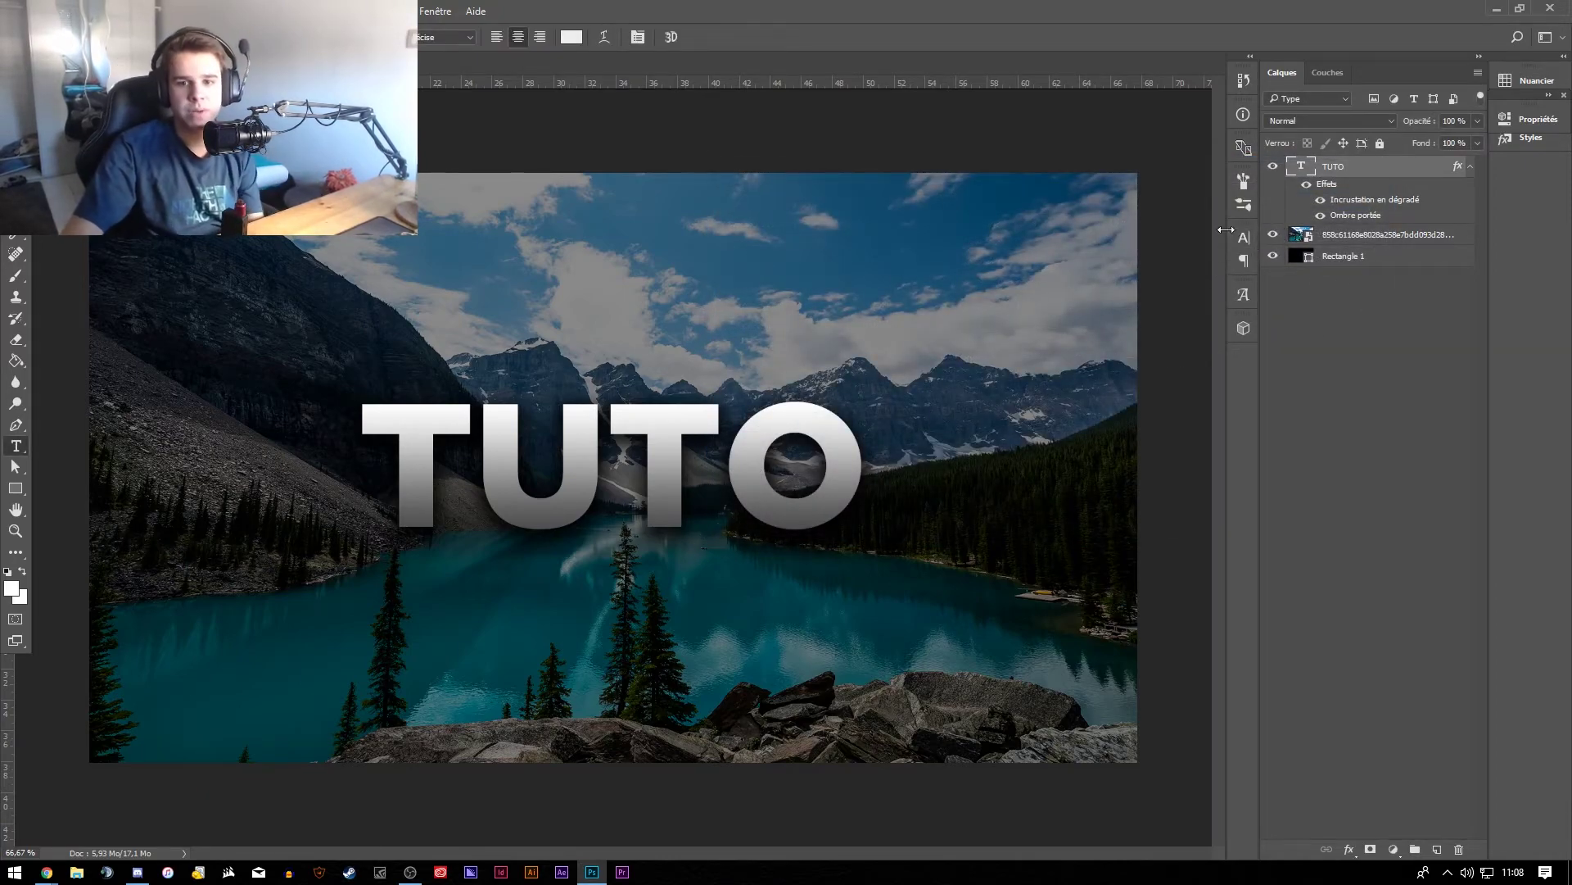
Compare the TUTO text with and without its layer effects, leaving the effects shown.
click(1308, 185)
click(1307, 187)
click(1308, 186)
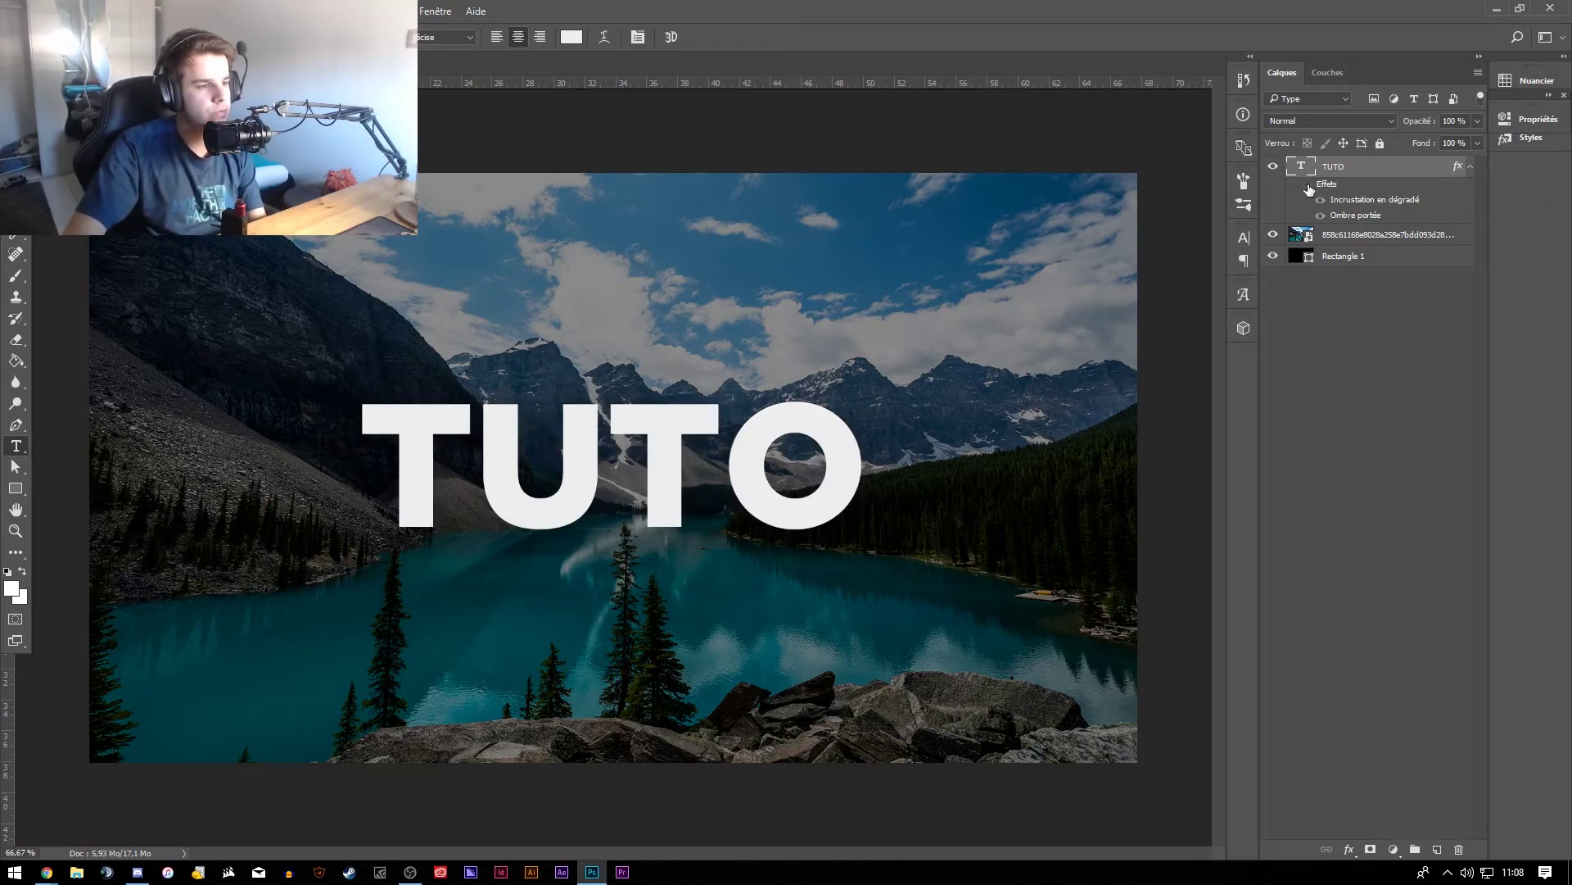
click(1308, 186)
click(1308, 187)
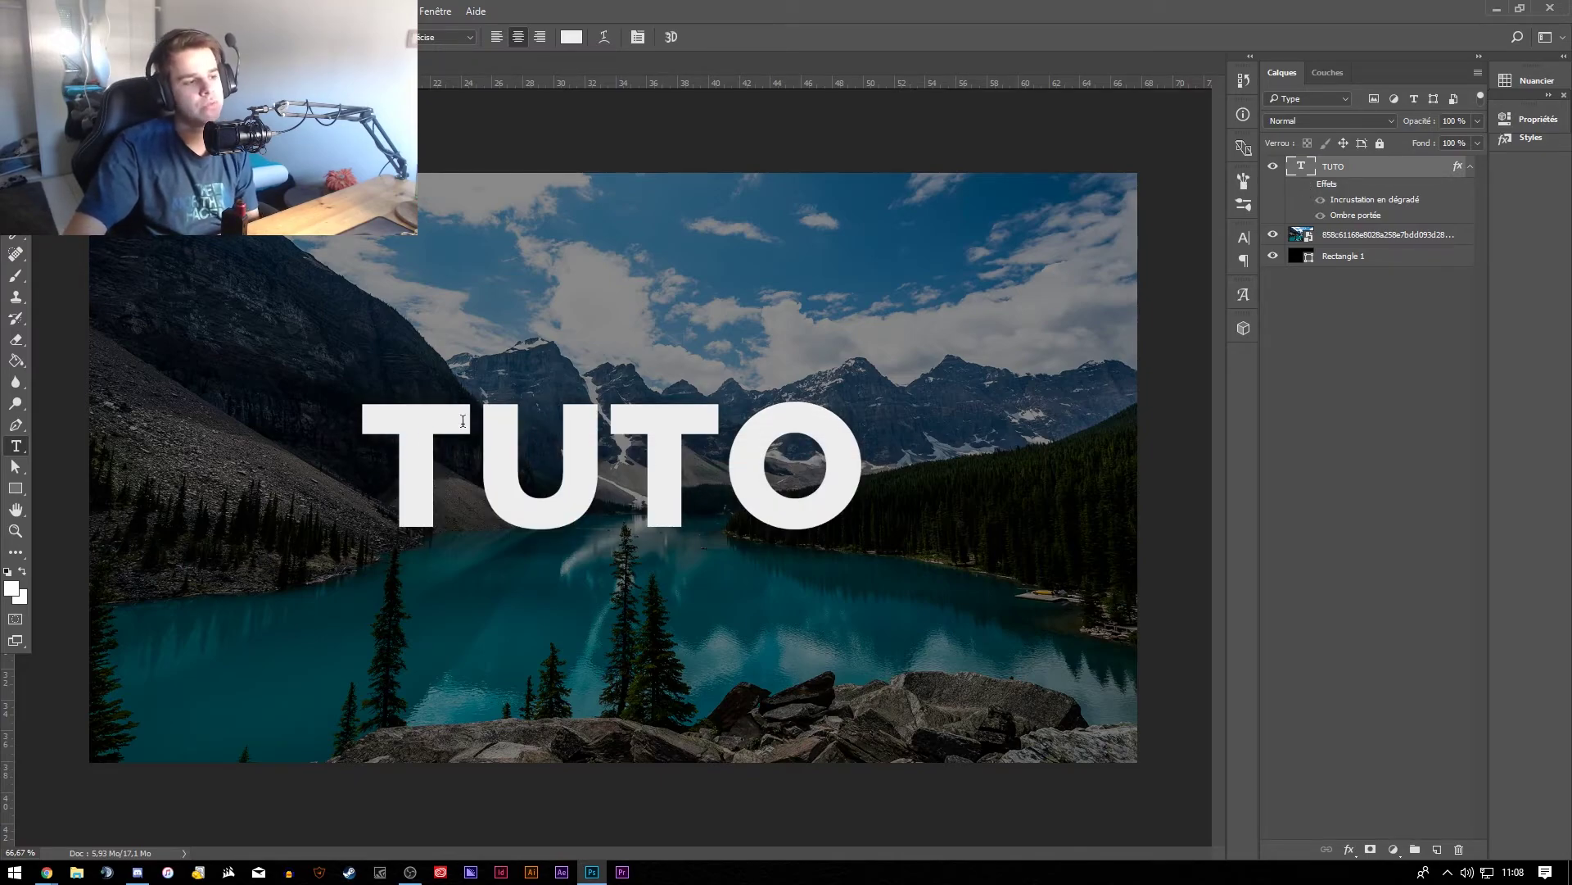
click(1308, 187)
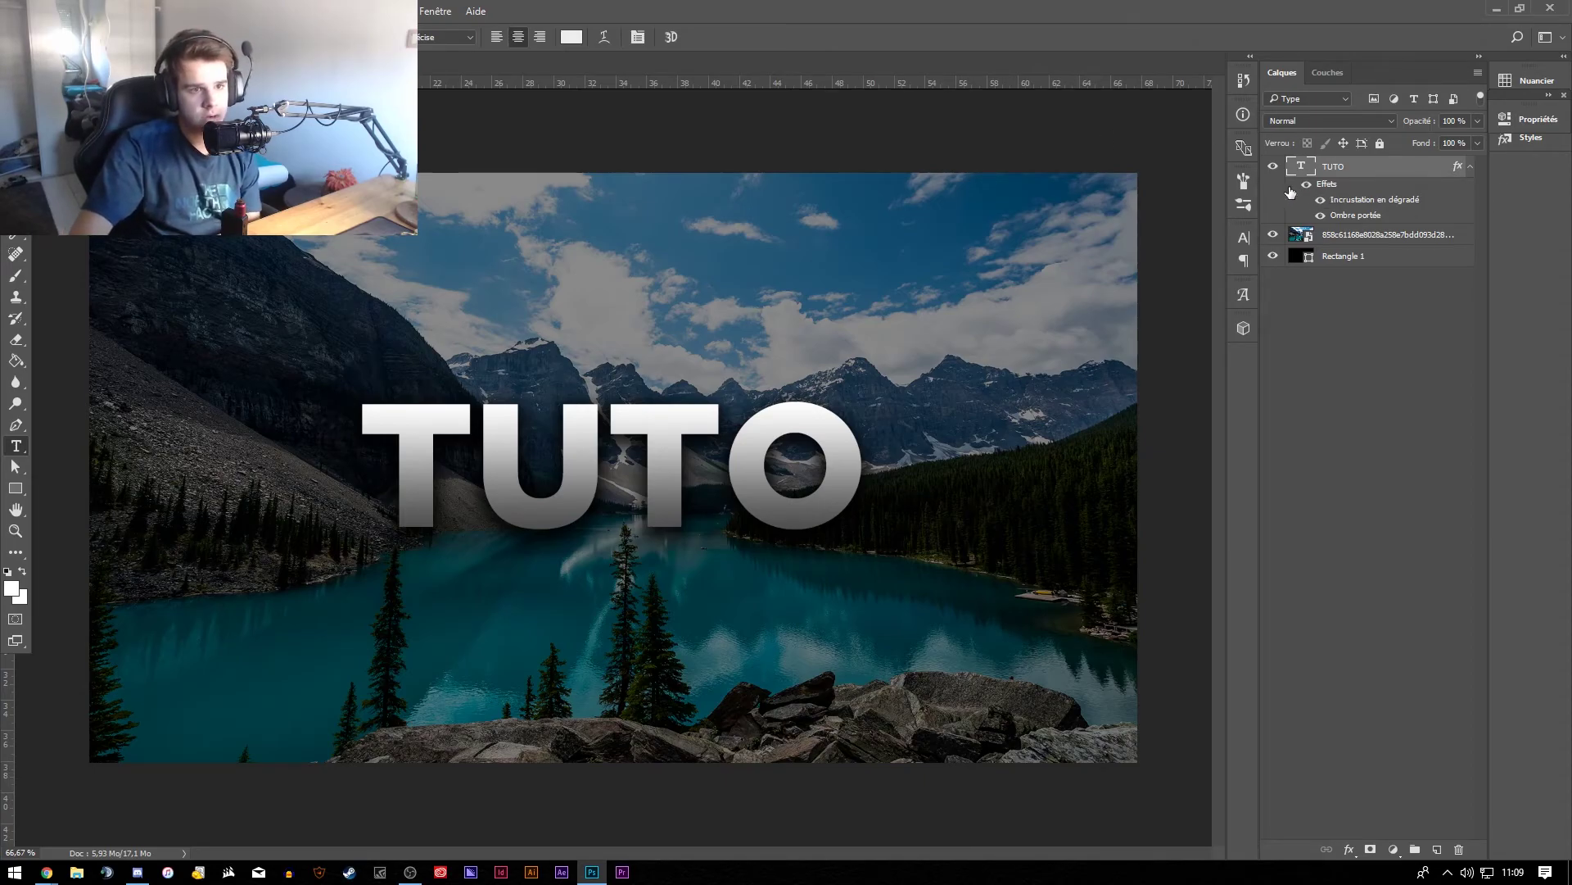
click(1307, 188)
click(1306, 187)
click(1306, 188)
click(1306, 187)
click(1306, 187)
click(1306, 187)
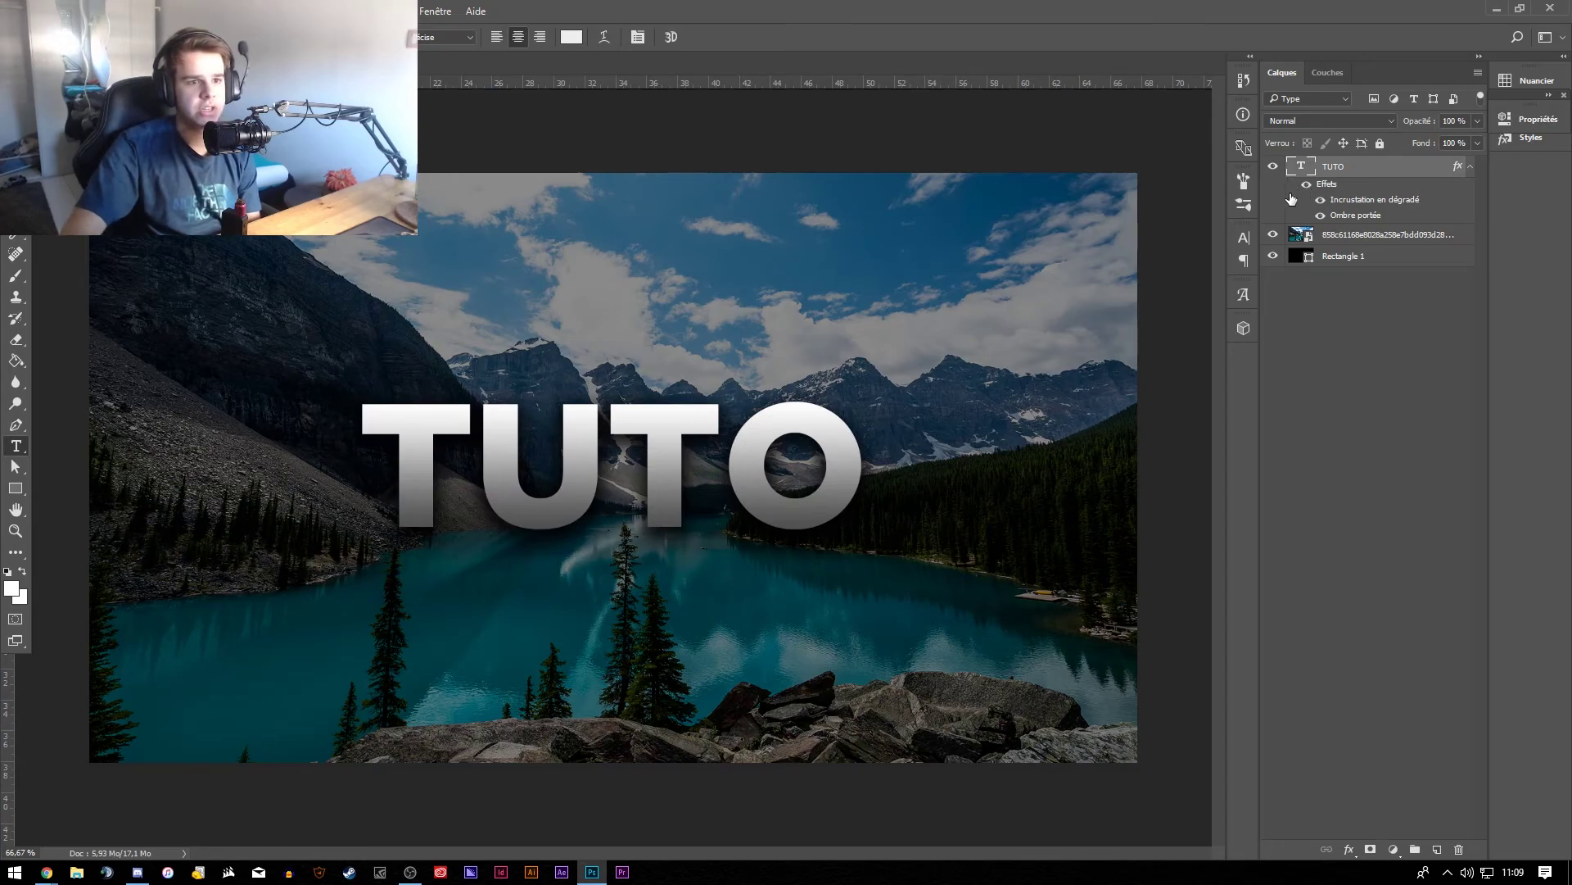